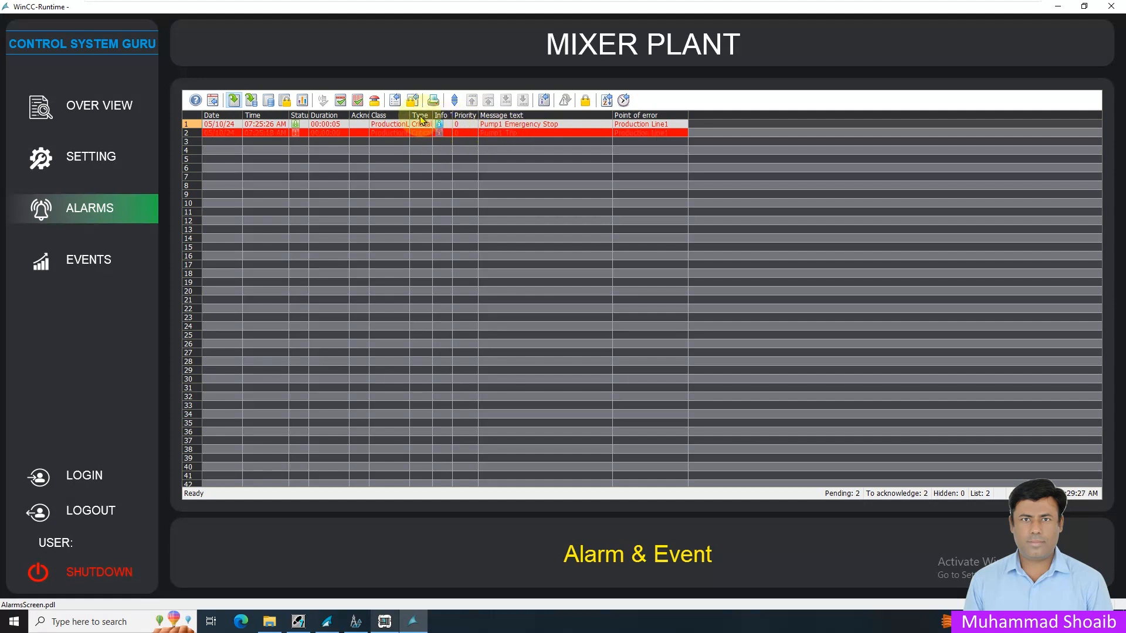
left_click_drag(432, 115, 455, 122)
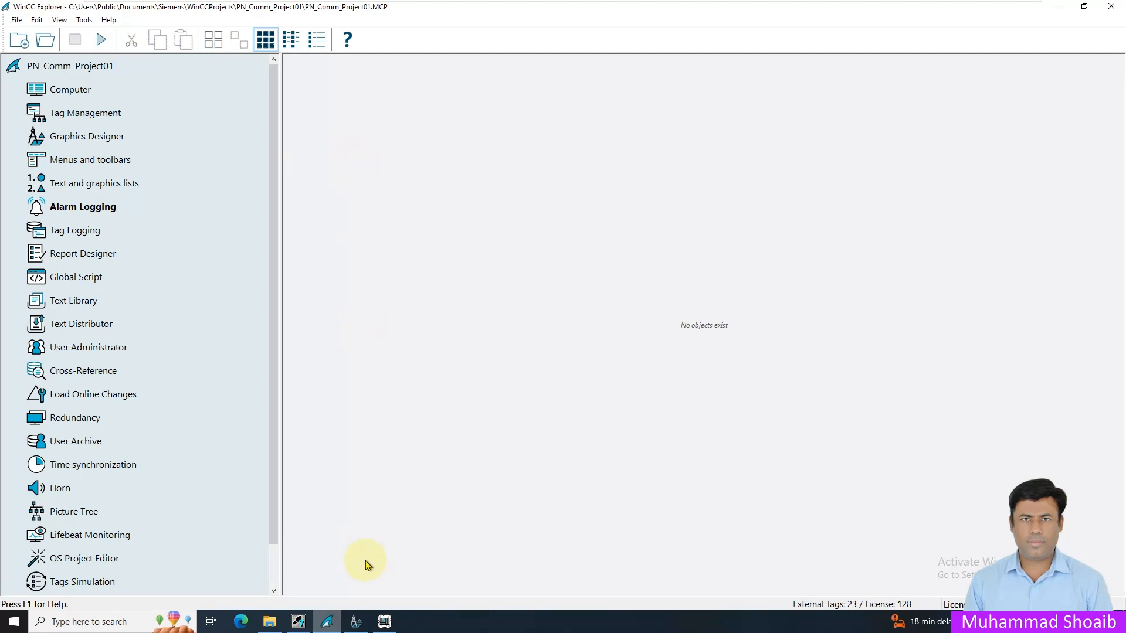
left_click(356, 622)
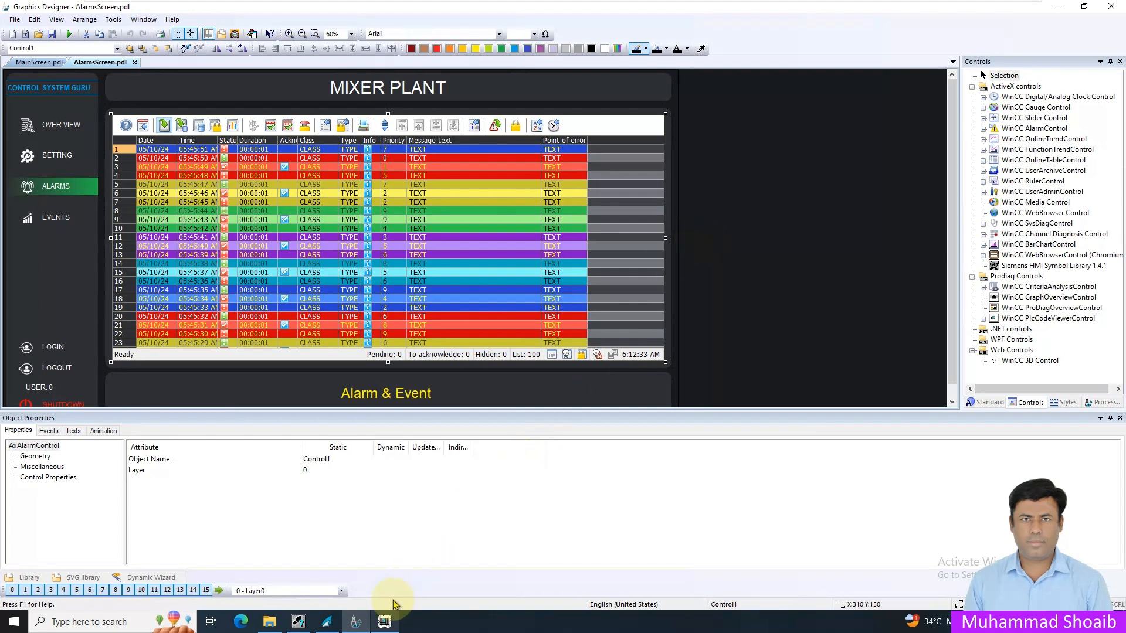
left_click(356, 626)
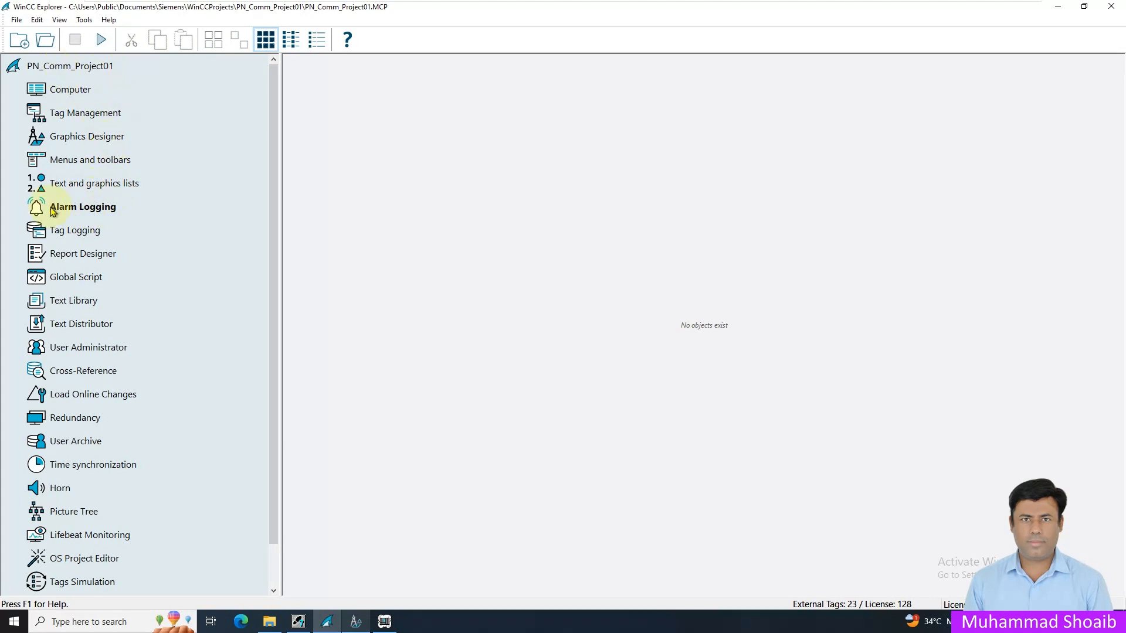
Open the project's Alarm Logging editor and display the list of message blocks.
right_click(109, 210)
left_click(130, 221)
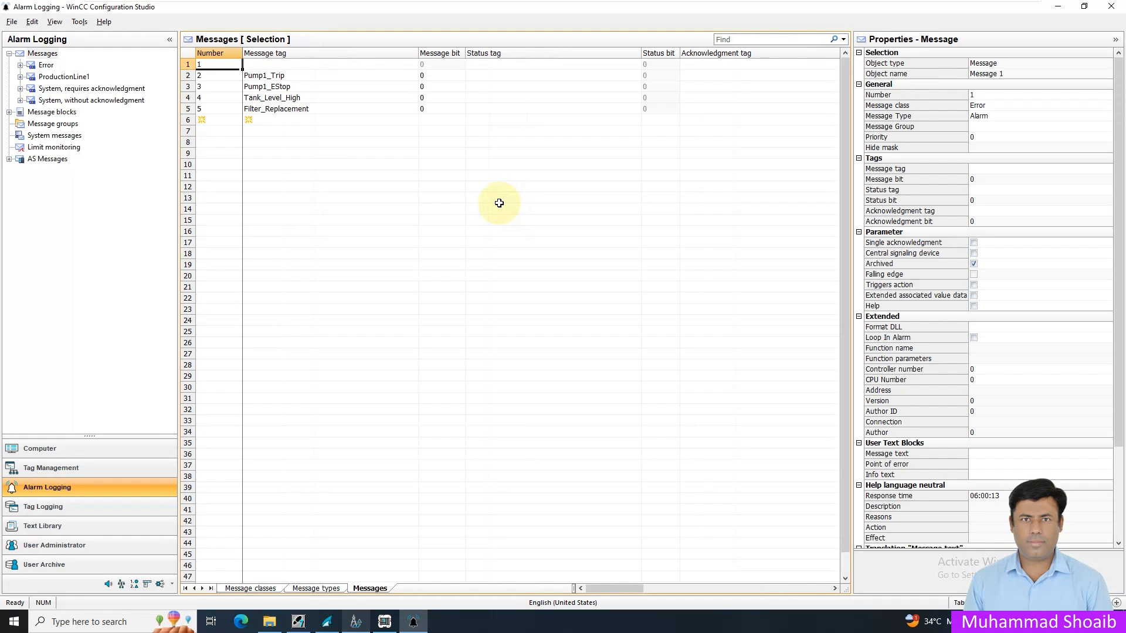
left_click(41, 116)
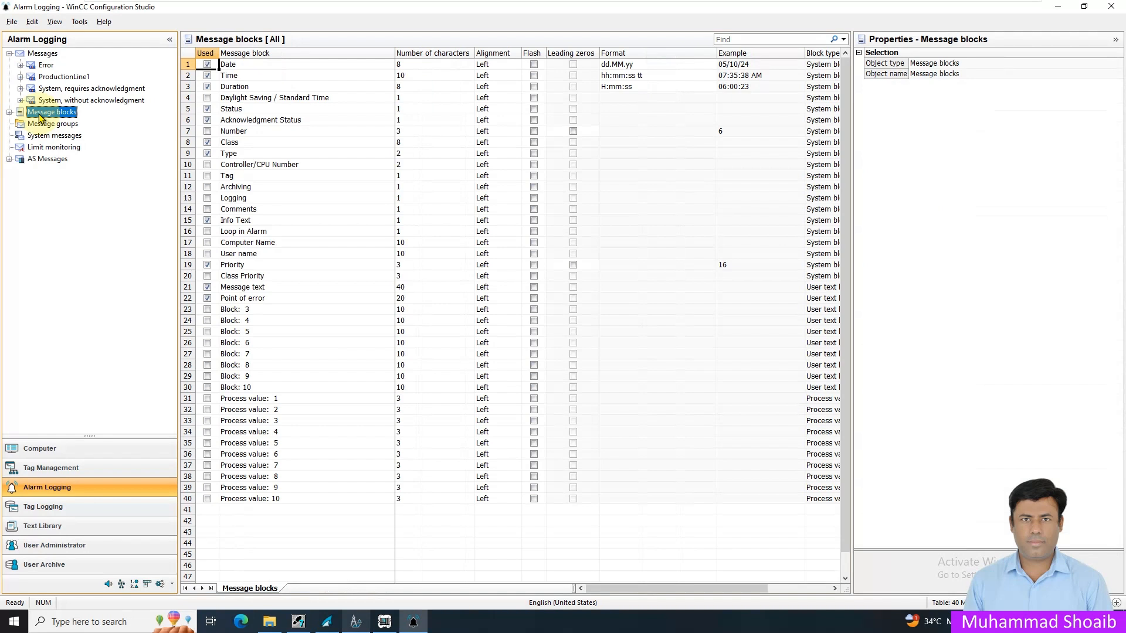
Enable flashing for the Date, Time, Duration, Status, Acknowledgment Status, Class, Type, Info Text, Priority, Message text and Point of error message blocks.
left_click(533, 51)
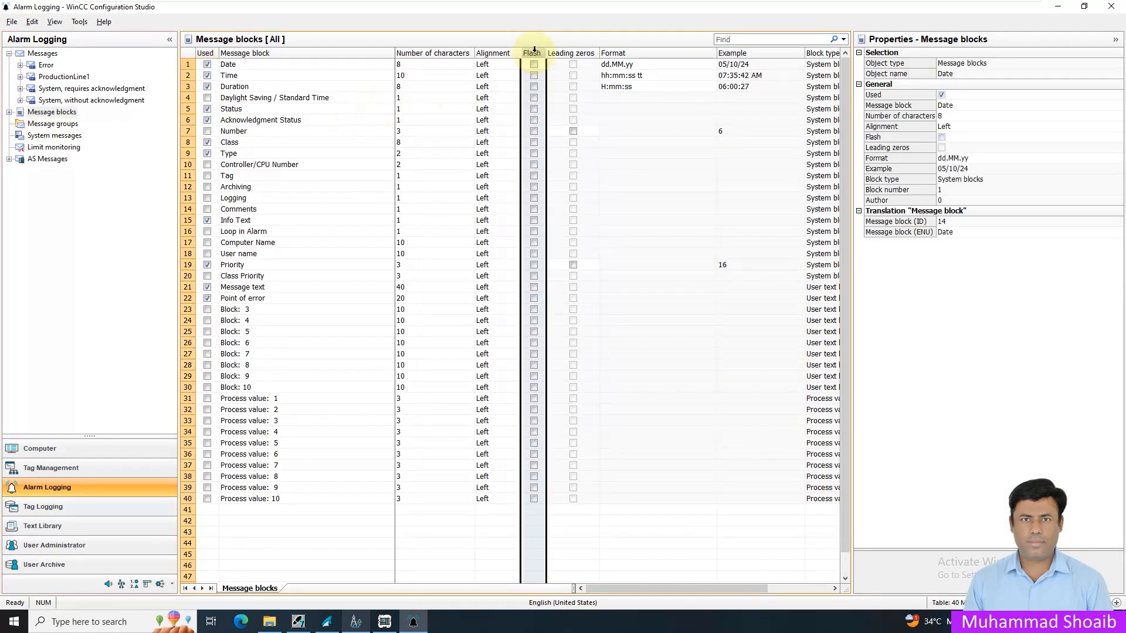
left_click(534, 65)
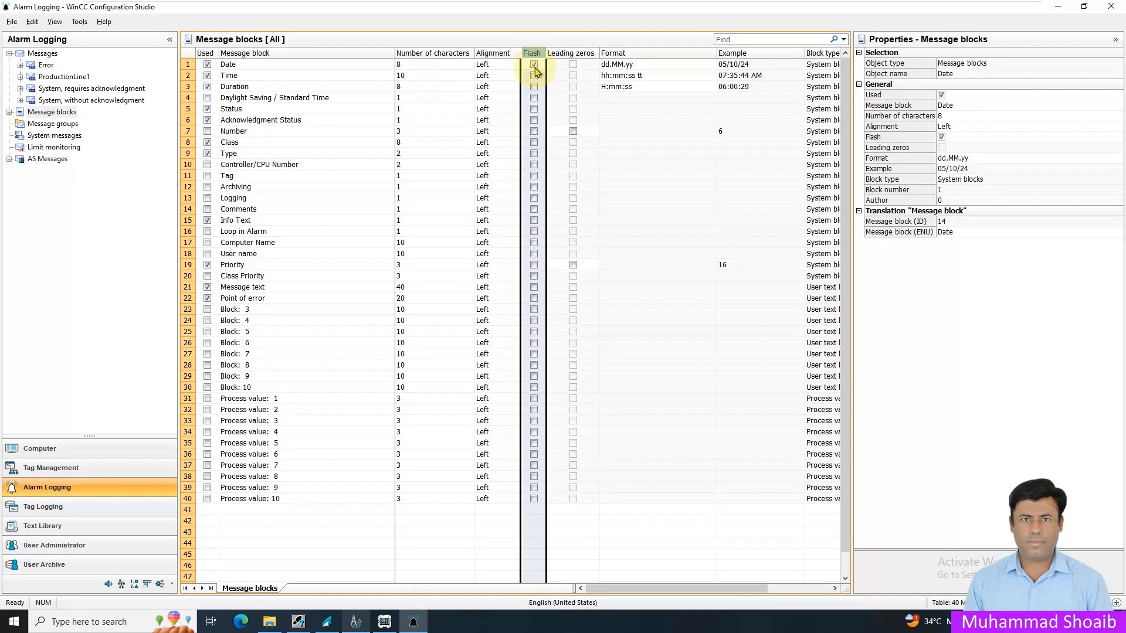
left_click(534, 76)
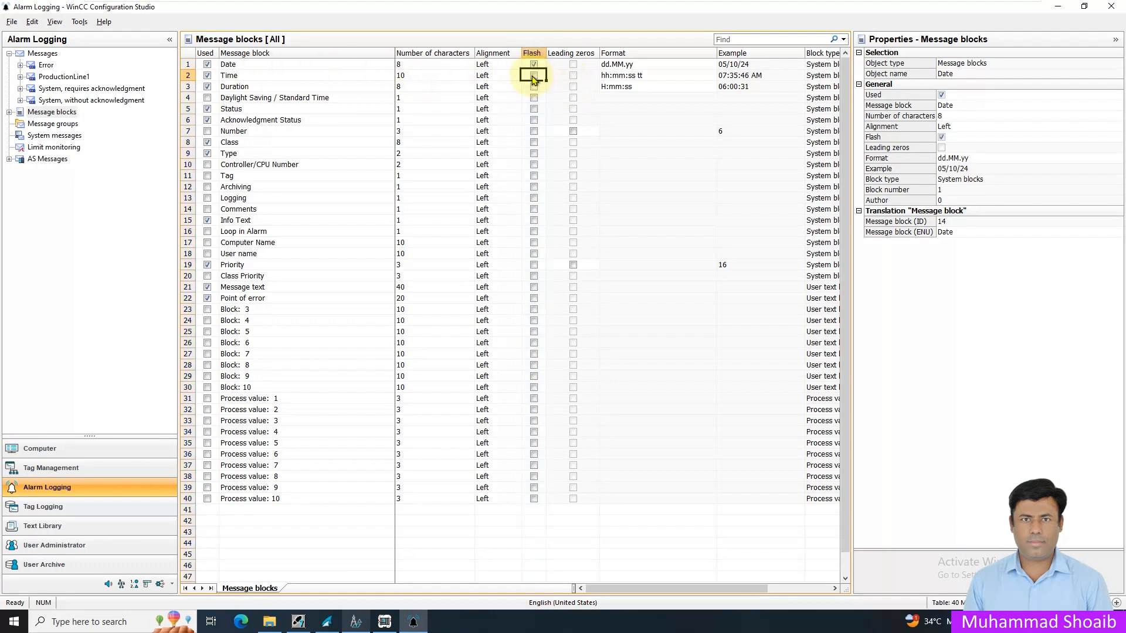
left_click(533, 76)
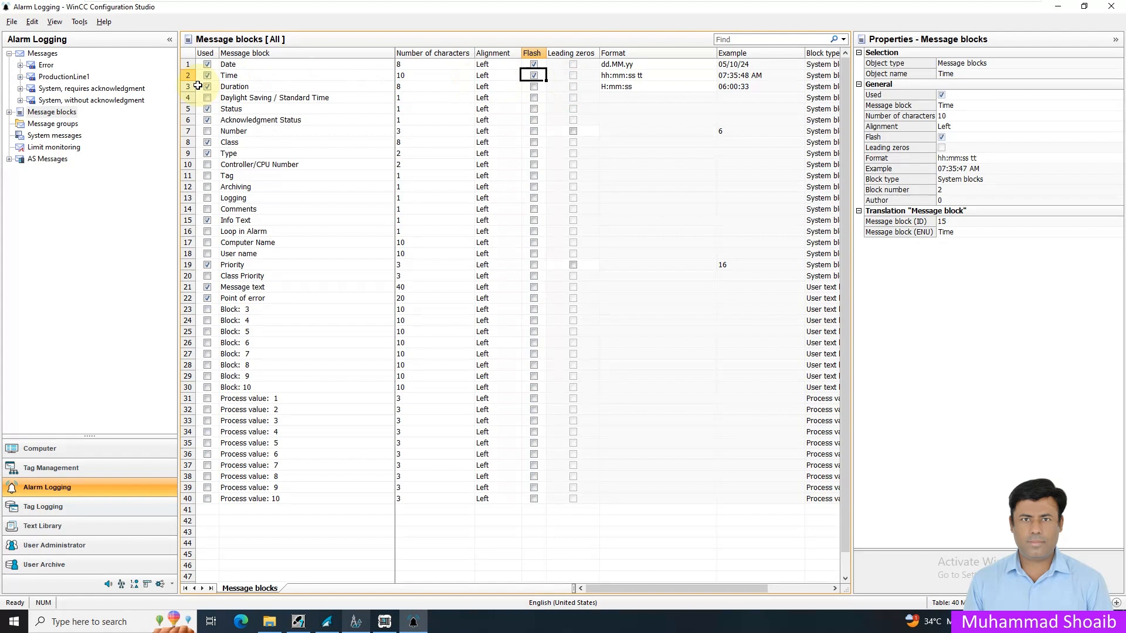
left_click(534, 88)
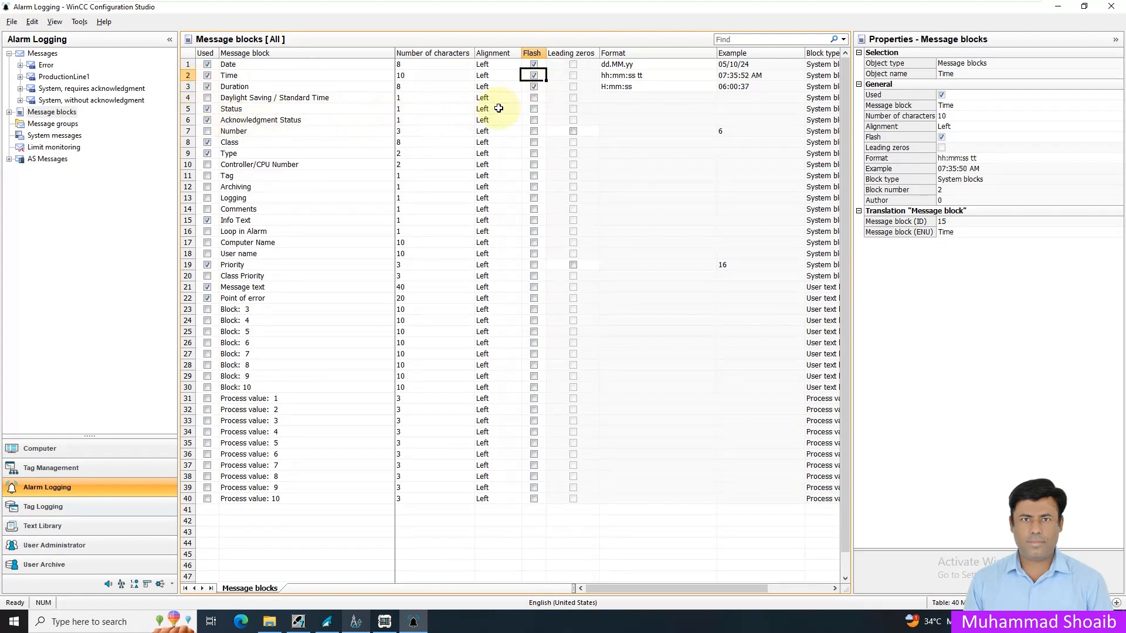
left_click(534, 109)
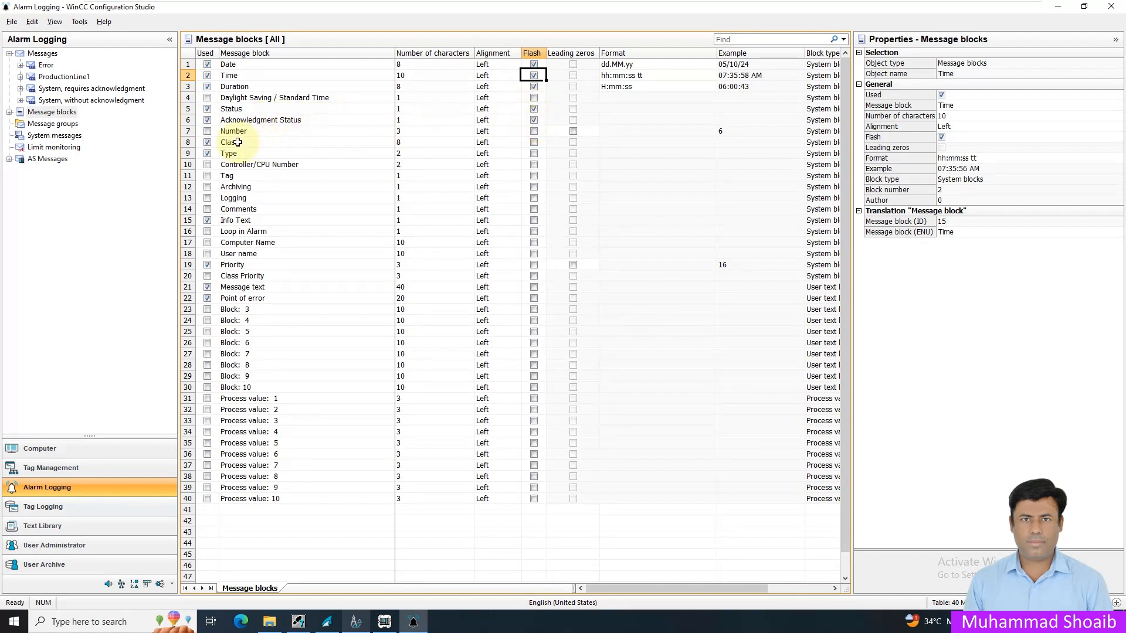
left_click(532, 142)
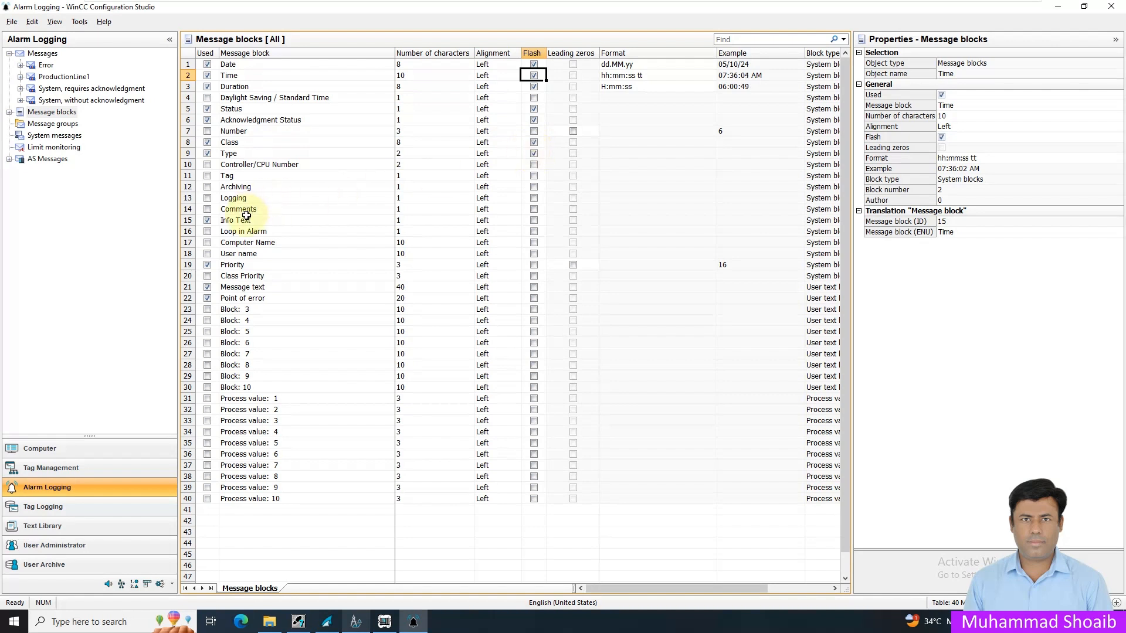
left_click(533, 221)
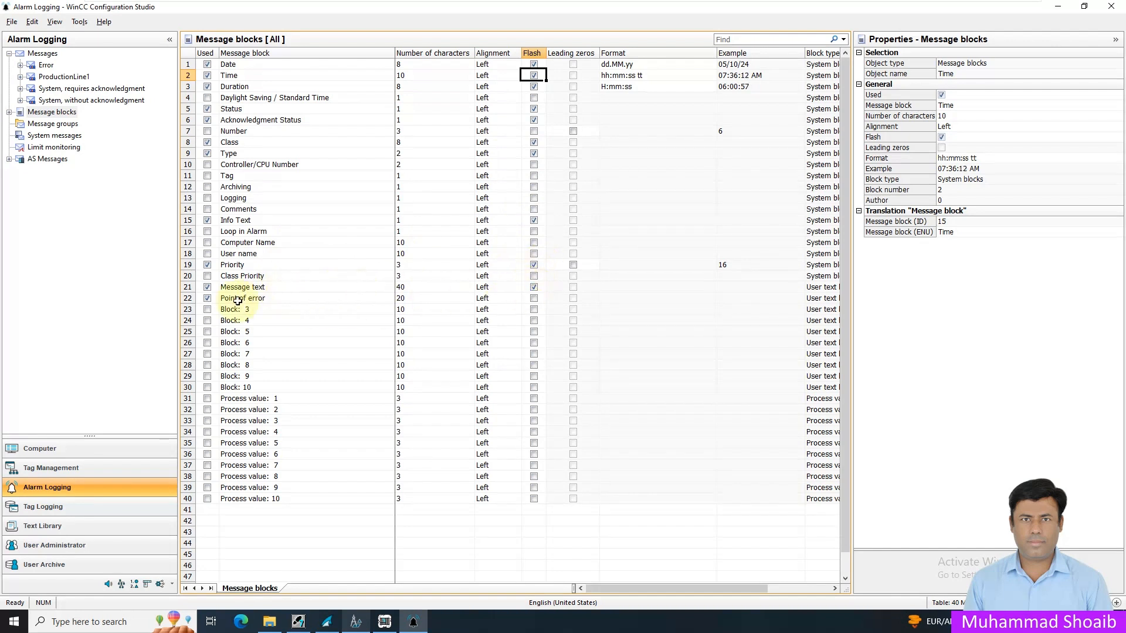
left_click(533, 298)
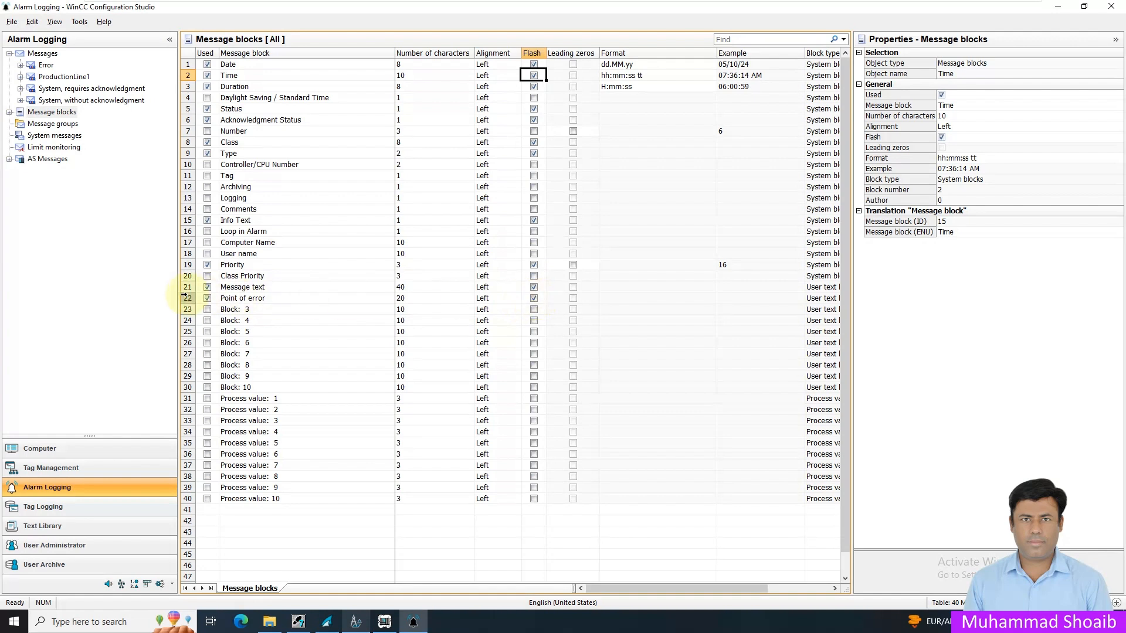
Check the flash setting of the used message blocks, going from Point of error up to Status.
left_click(189, 298)
left_click(187, 287)
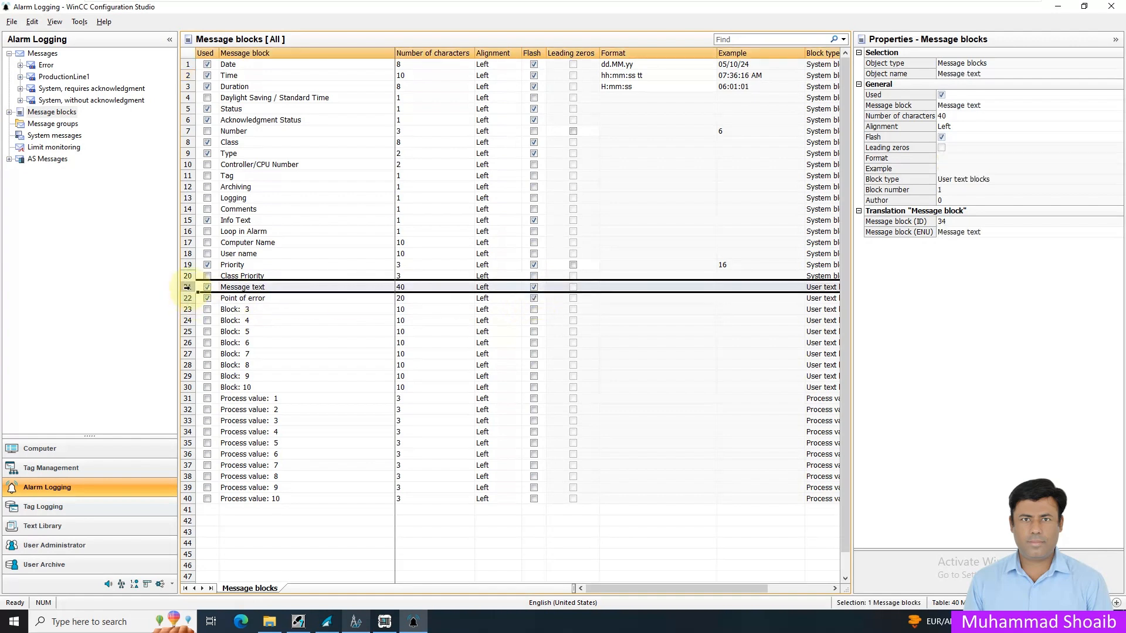
left_click(187, 265)
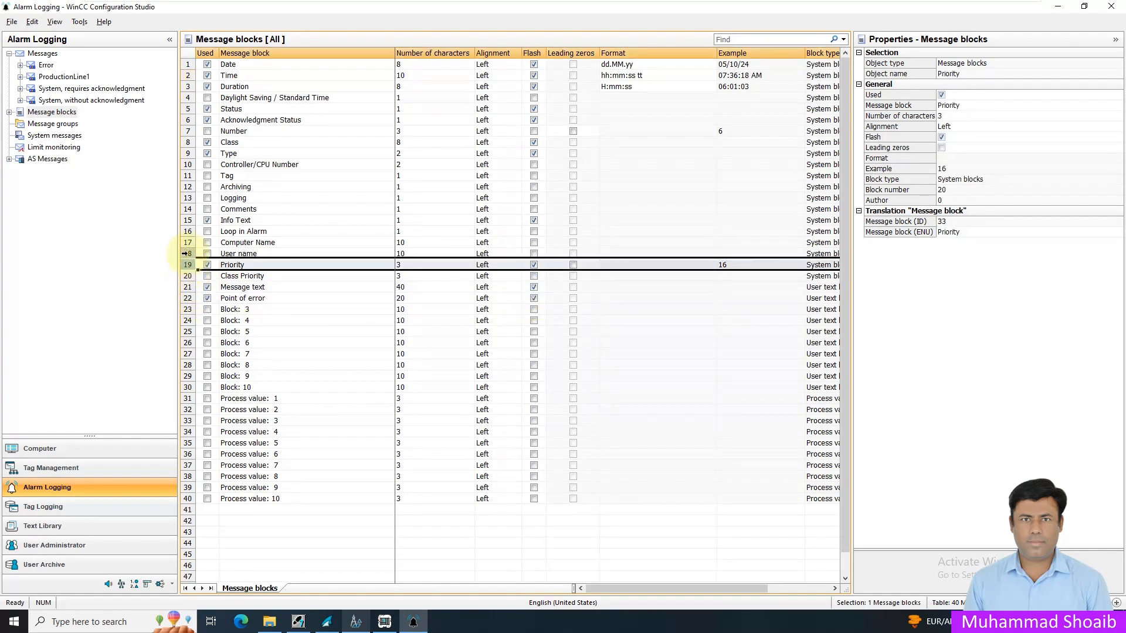
left_click(187, 220)
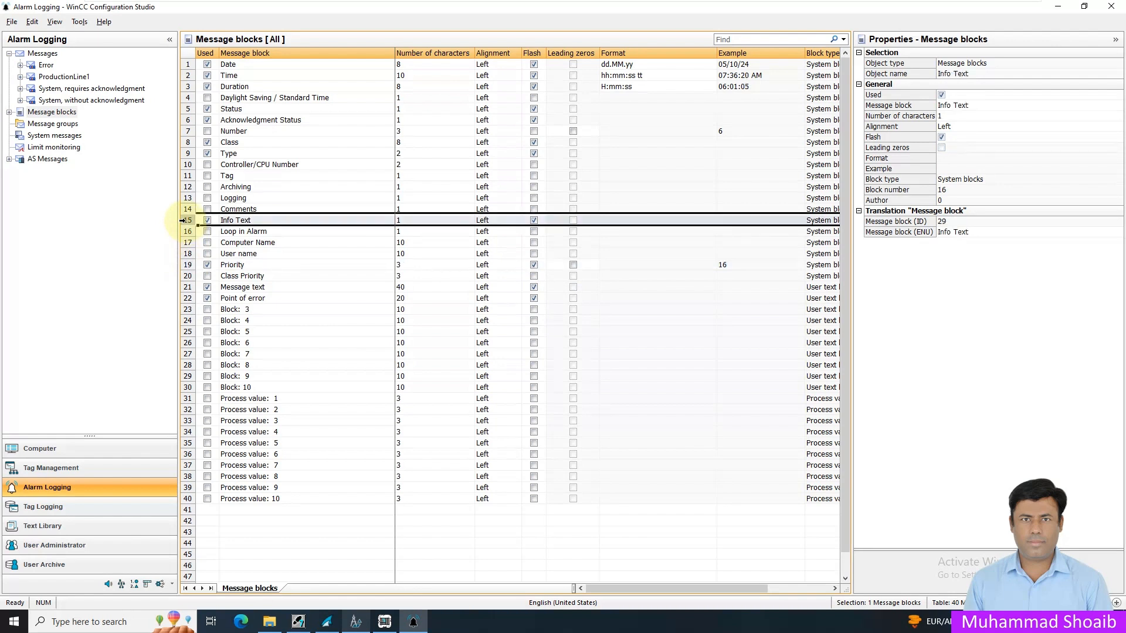
left_click(188, 154)
left_click(187, 142)
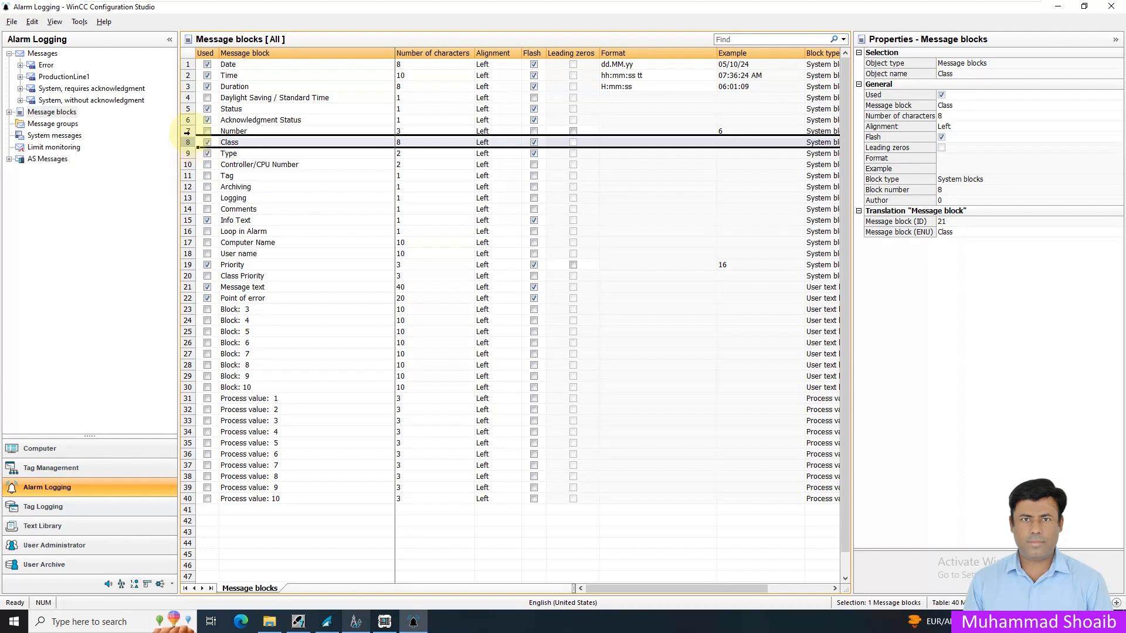
left_click(187, 120)
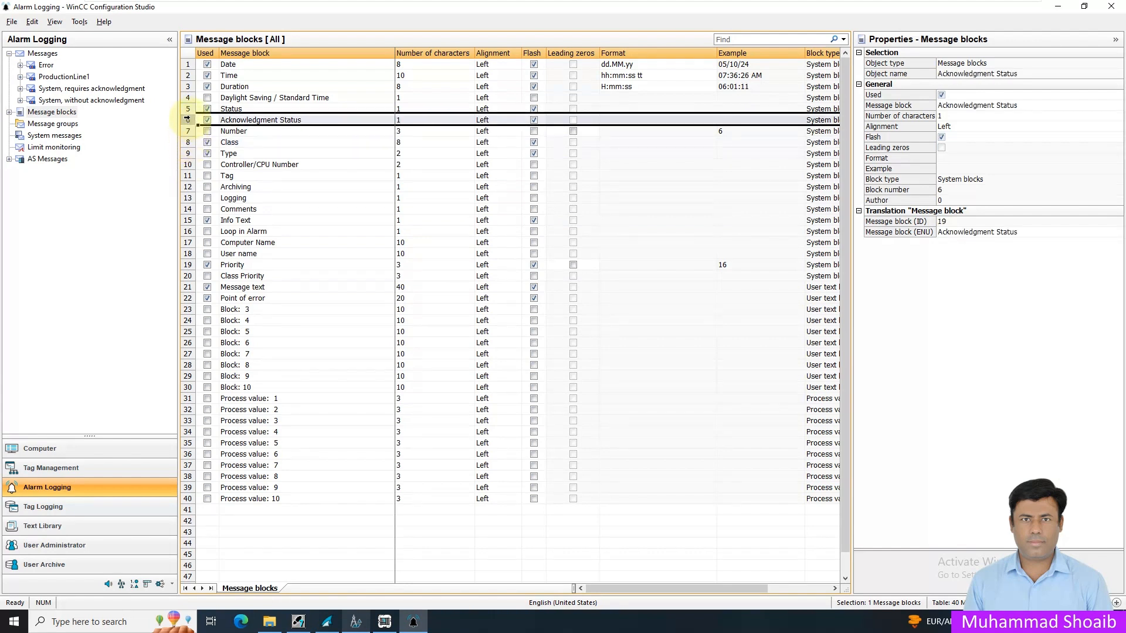
left_click(188, 109)
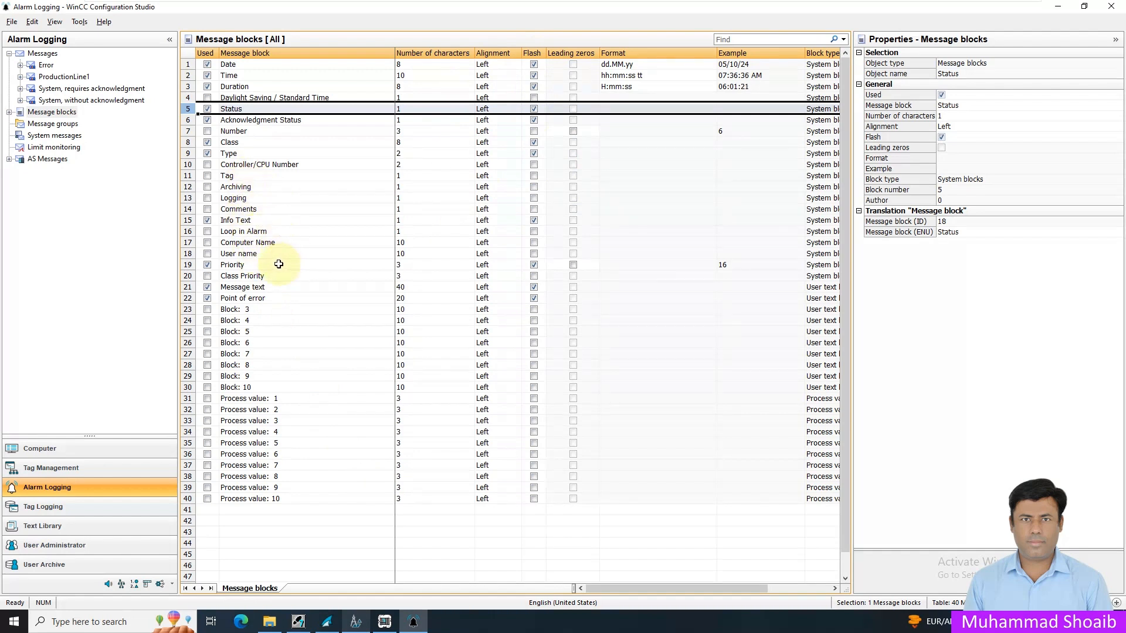
Set the number of characters to 15 for the Type block and 10 for the Acknowledgment Status block.
left_click(252, 153)
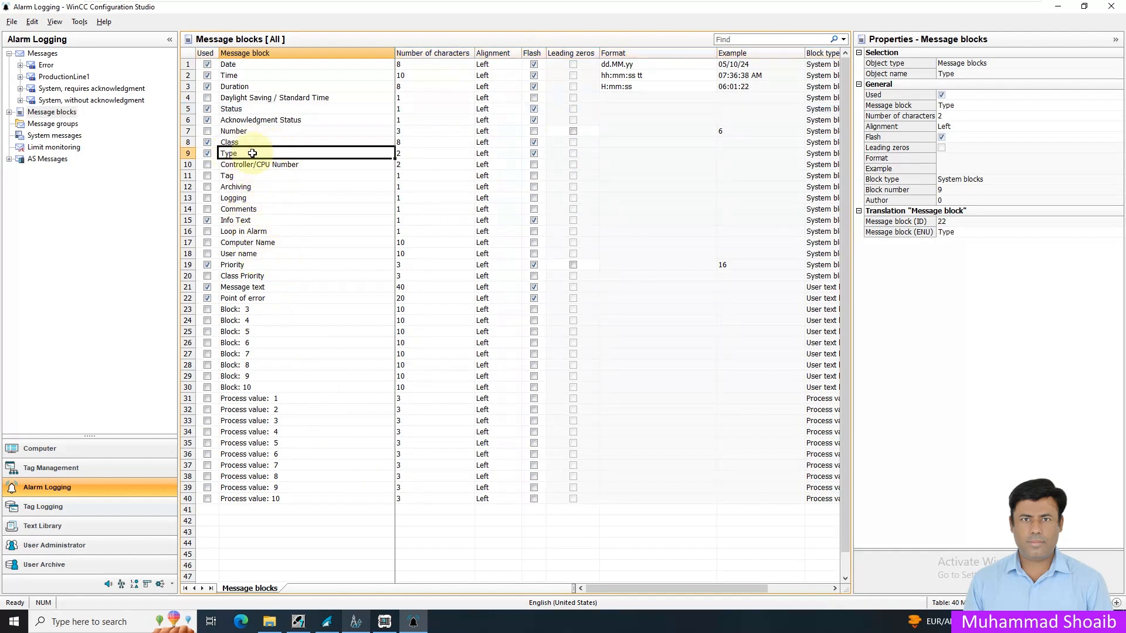
left_click(425, 156)
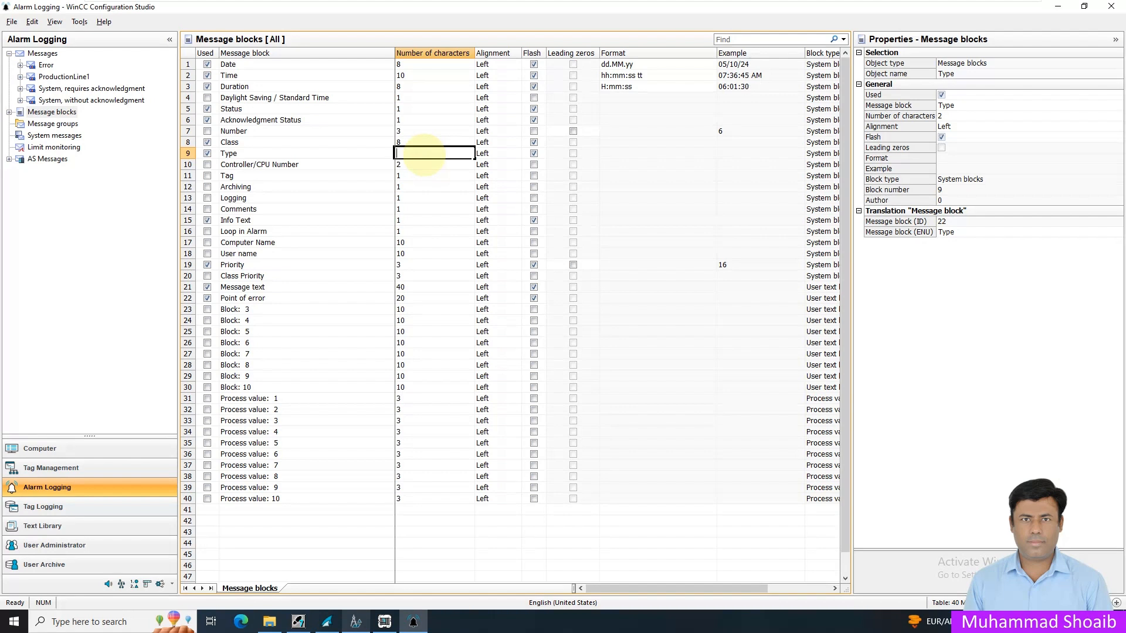
key("Return")
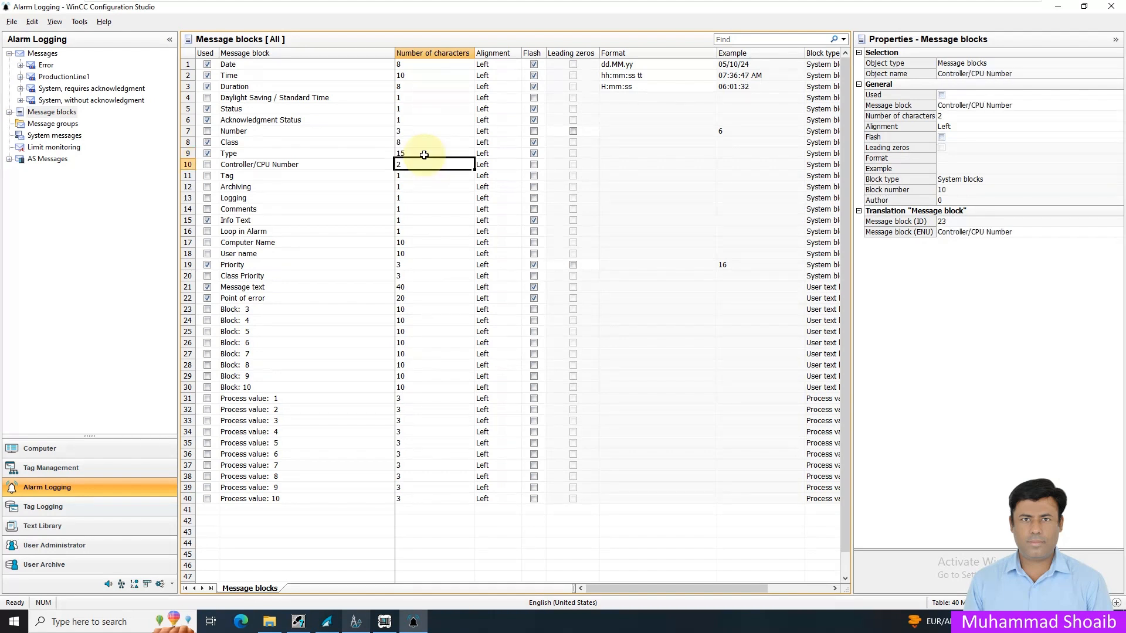
left_click(416, 119)
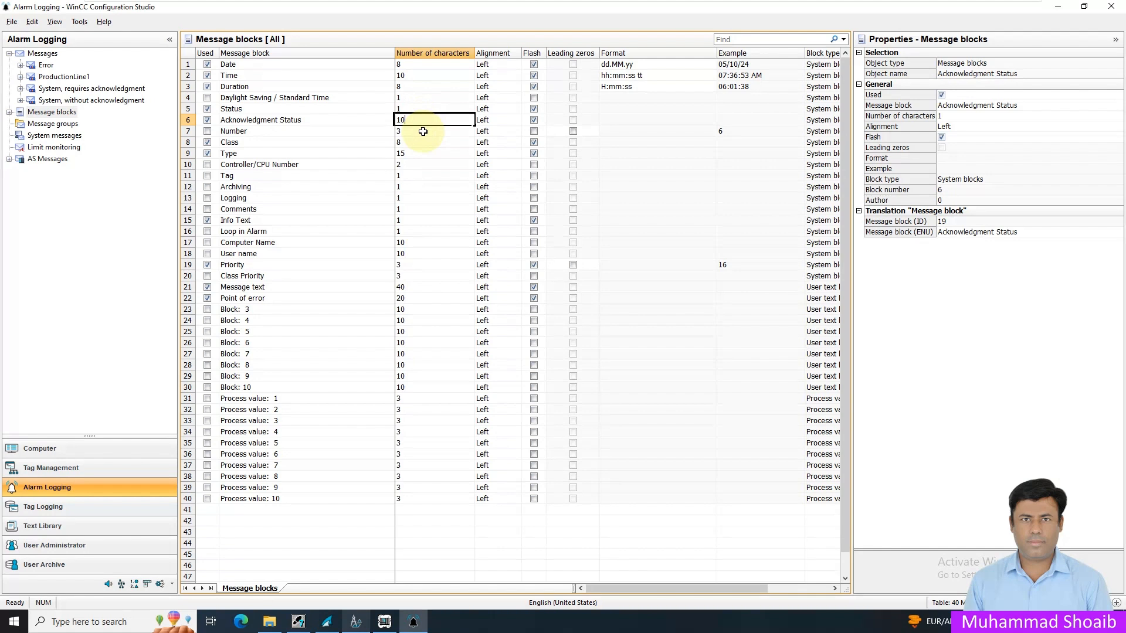
left_click(422, 131)
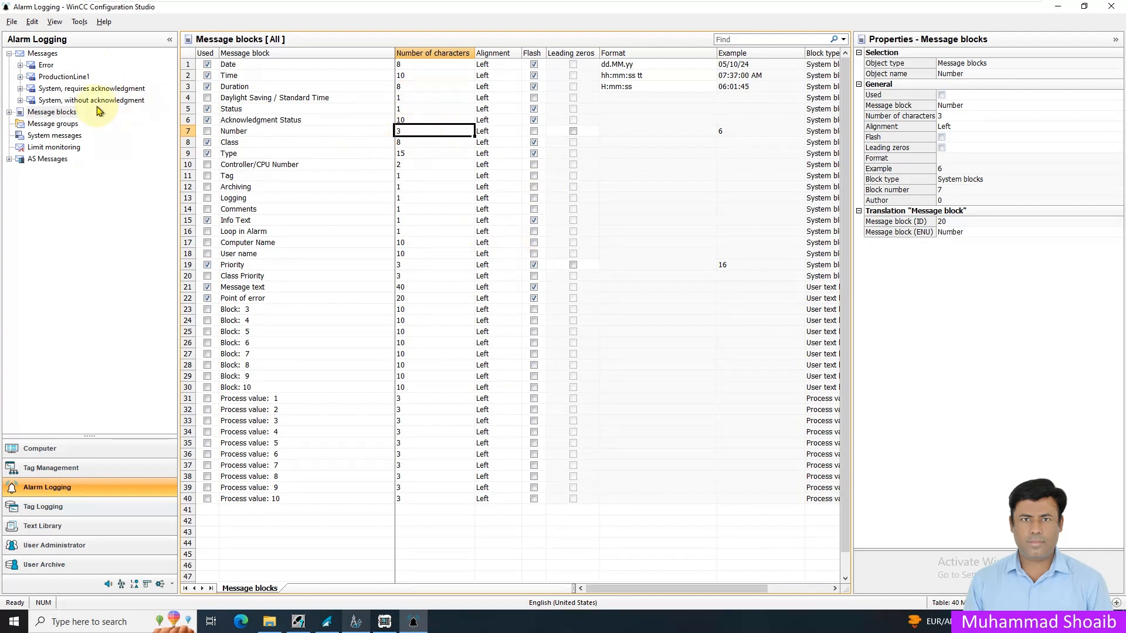
Enable Flash On for the Critical Alarm message type of the ProductionLine1 message class.
left_click(52, 78)
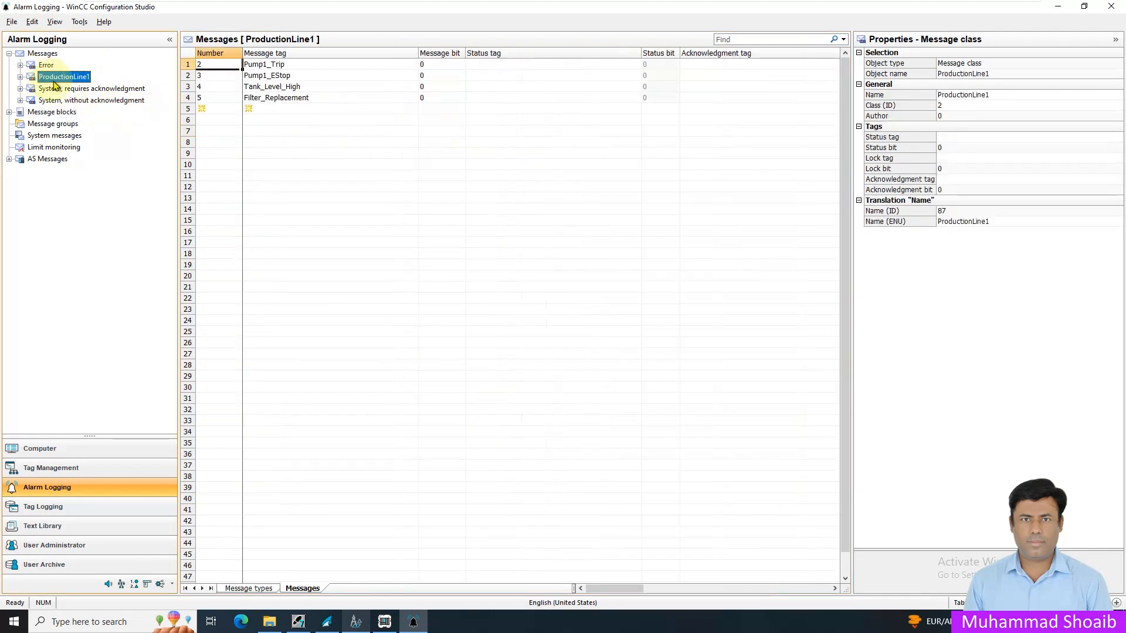
left_click(21, 78)
left_click(76, 90)
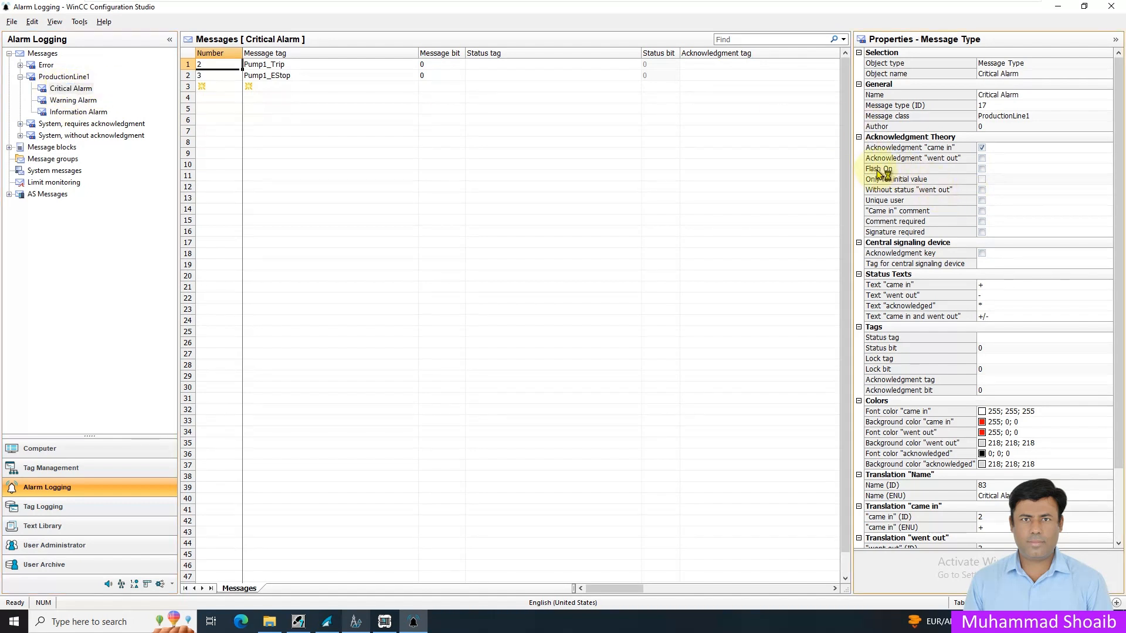
left_click(954, 171)
left_click(983, 169)
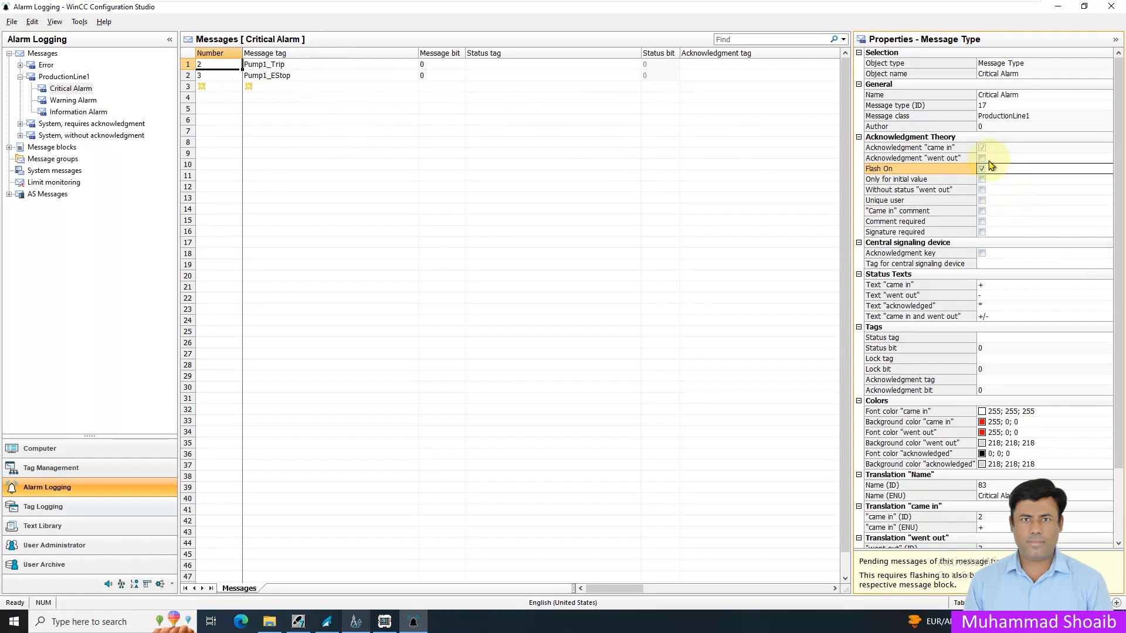
Compare the Flash On setting of the Warning Alarm, Information Alarm and Critical Alarm message types.
left_click(73, 100)
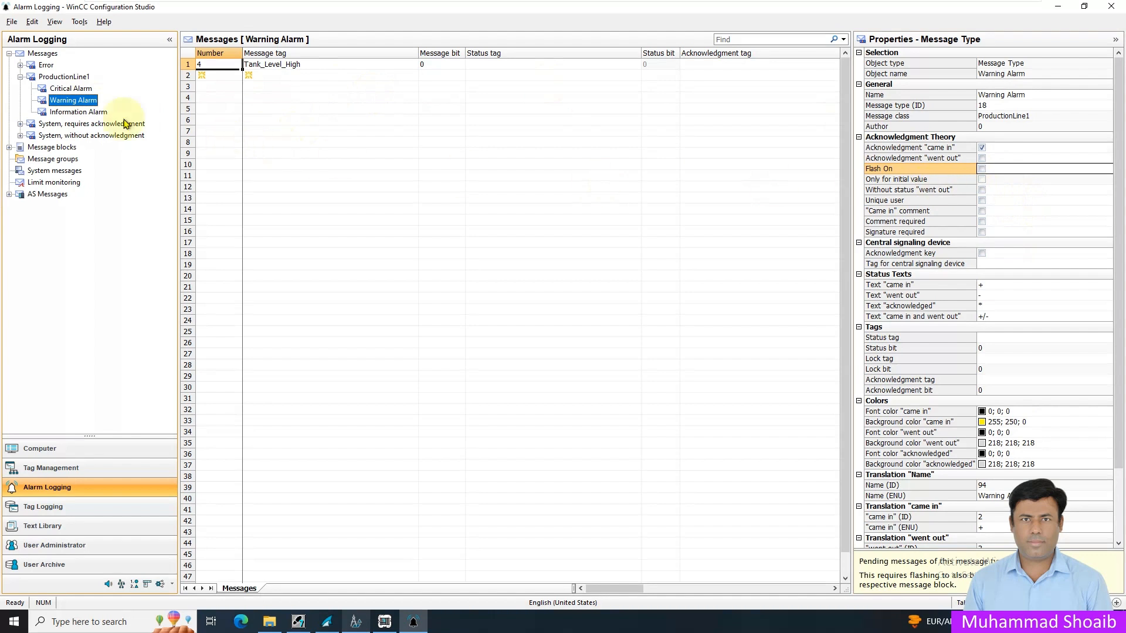
left_click(76, 112)
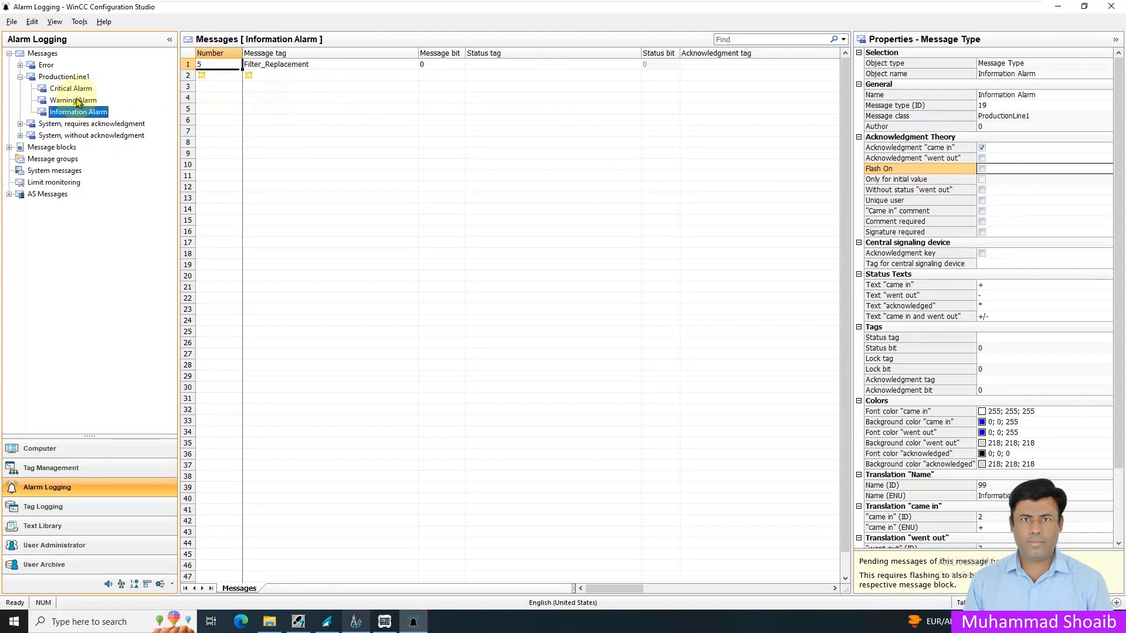
left_click(73, 89)
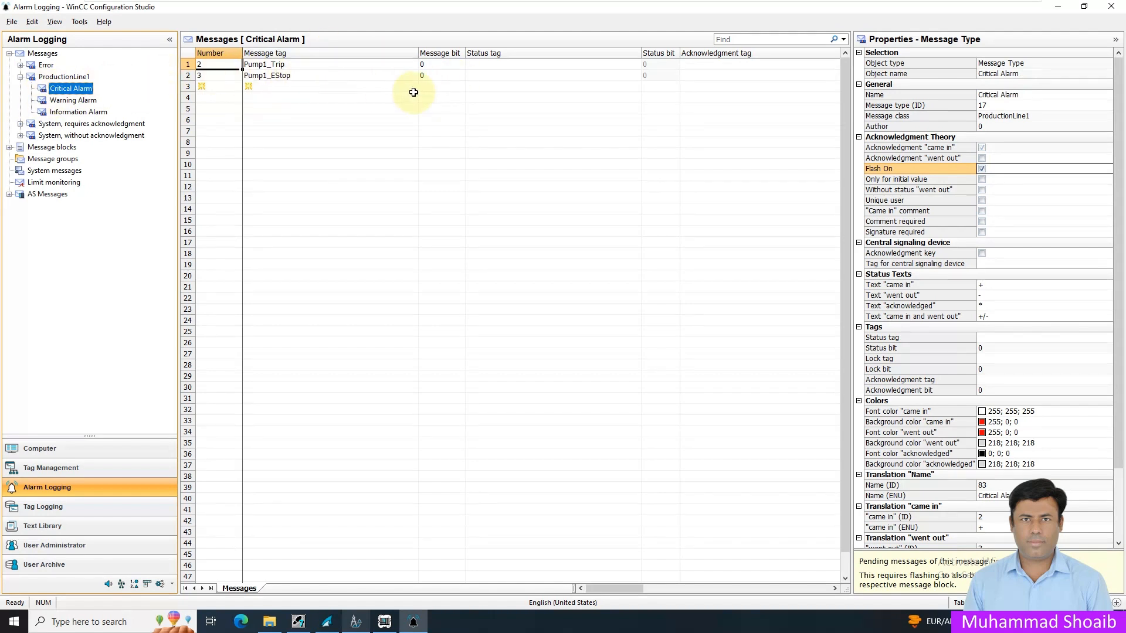
Close the Alarm Logging editor and activate the project's runtime.
left_click(1111, 7)
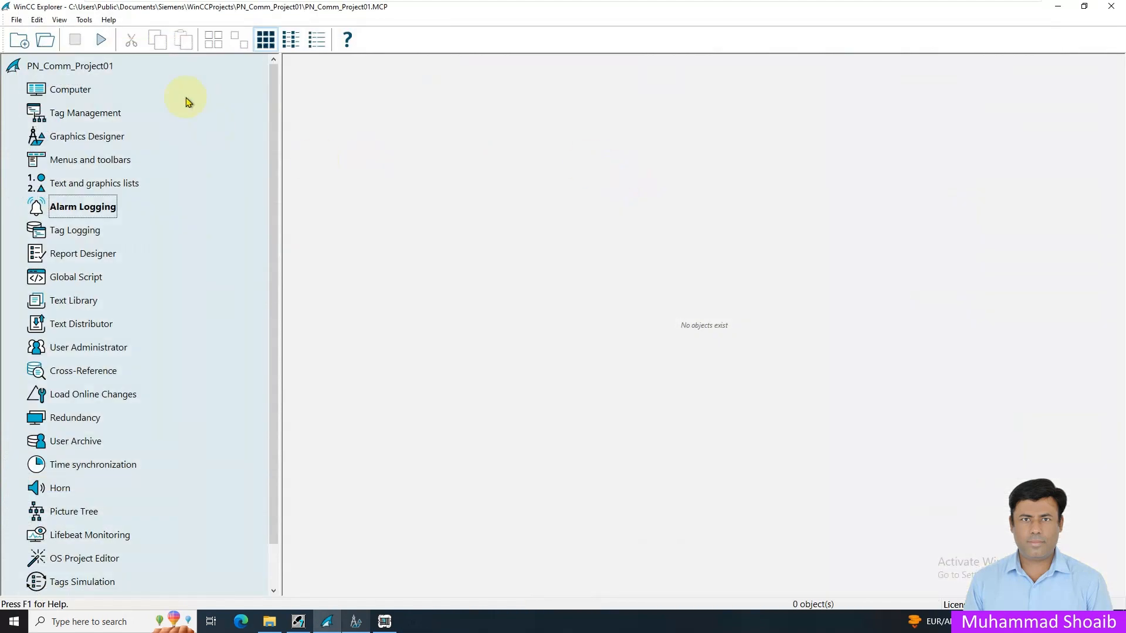
left_click(102, 40)
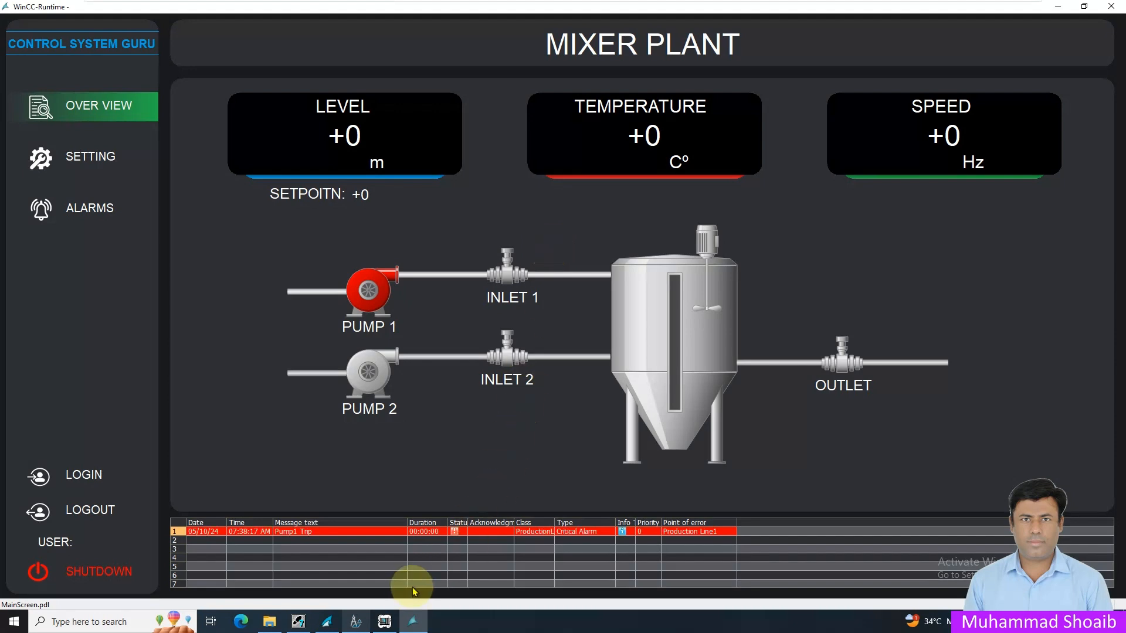
Switch to S7-PLCSIM and turn off bit 7 of input byte IB 0 to clear the Pump1 trip signal.
left_click(383, 623)
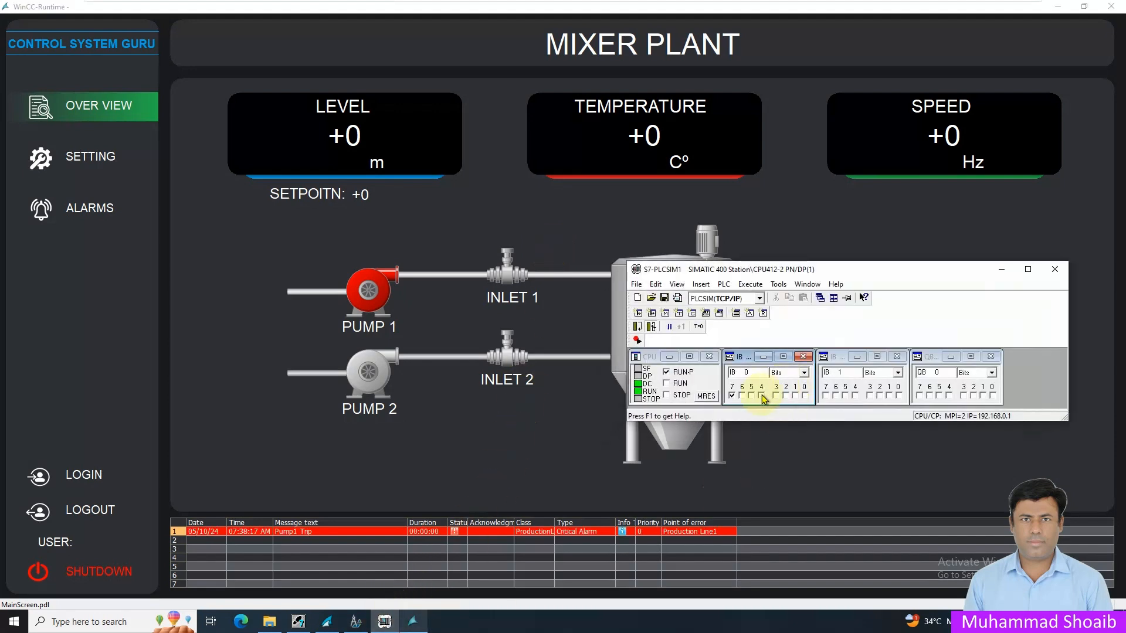
left_click(733, 396)
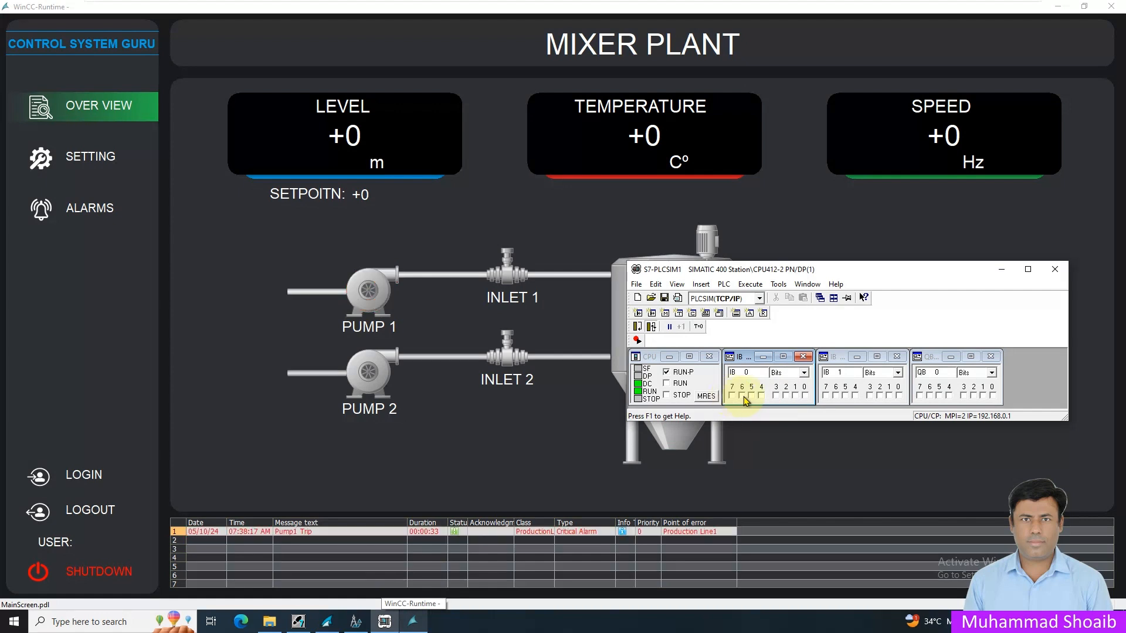
Return to the WinCC runtime, open the alarms screen and acknowledge the Pump1 Trip alarm.
left_click(1002, 269)
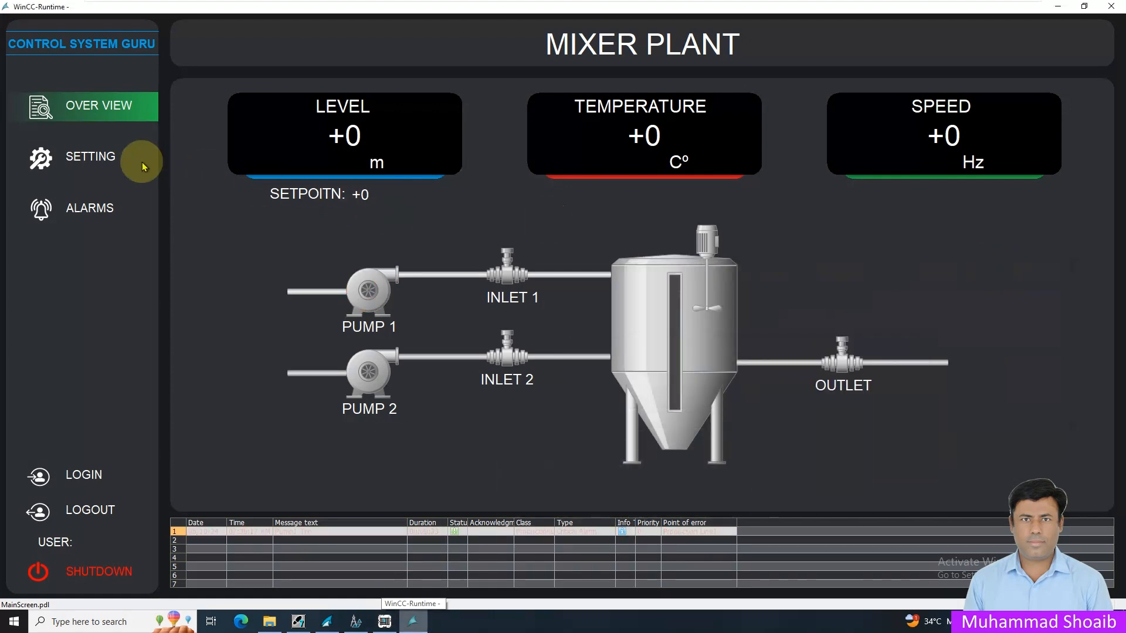
left_click(91, 210)
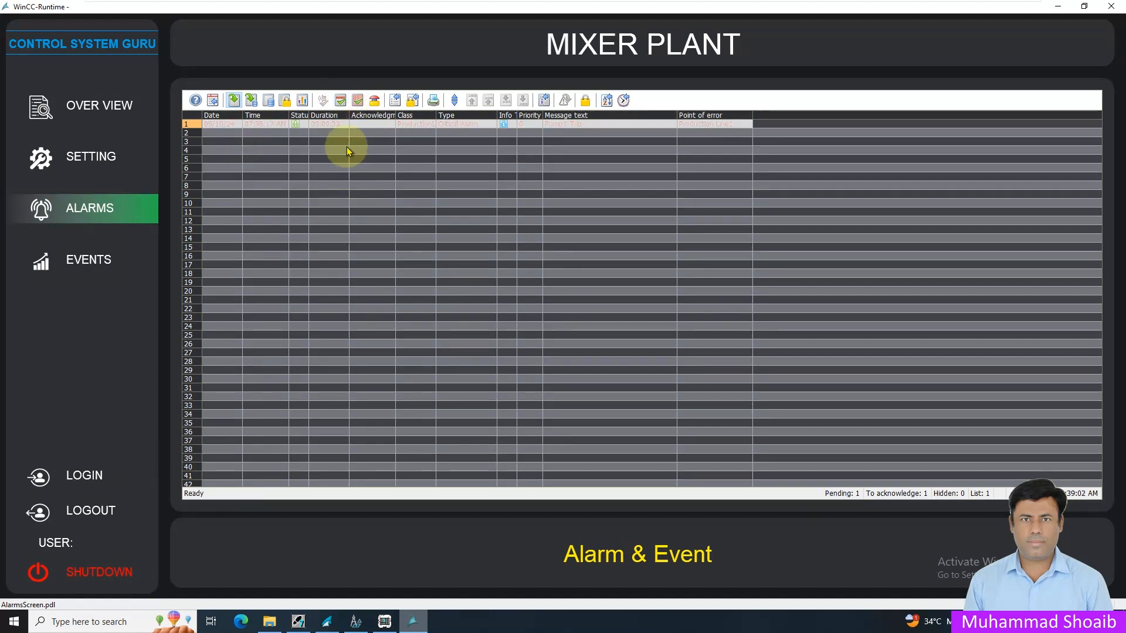
left_click(340, 100)
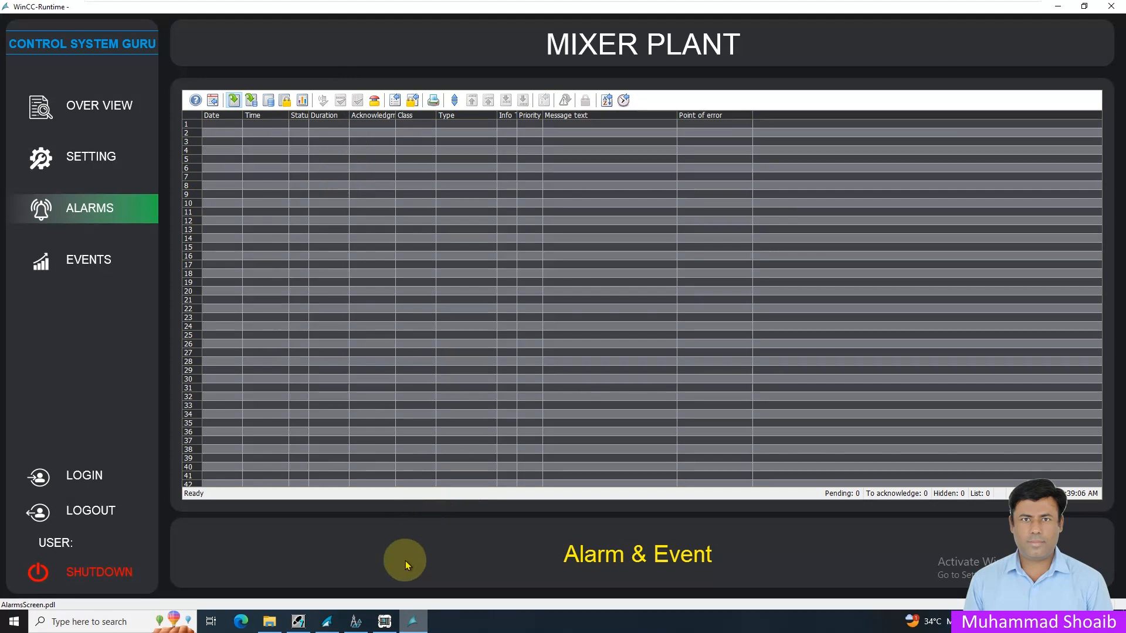
Switch to S7-PLCSIM and turn on bits 7 and 6 of input byte IB 0 to trigger the two Pump1 critical alarms.
left_click(384, 623)
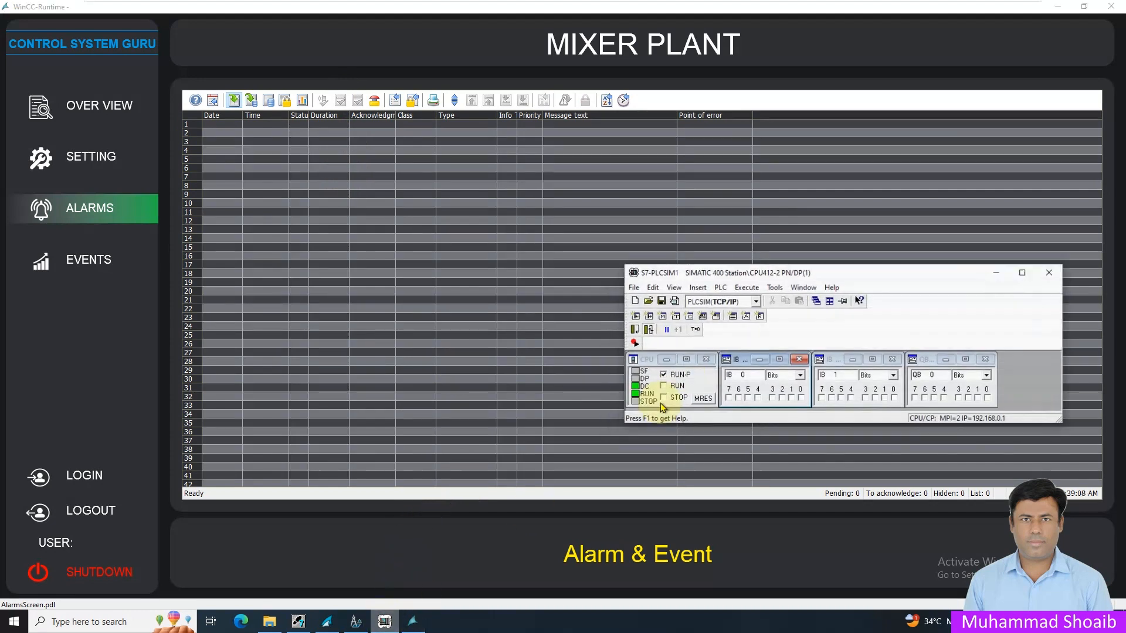
left_click(732, 396)
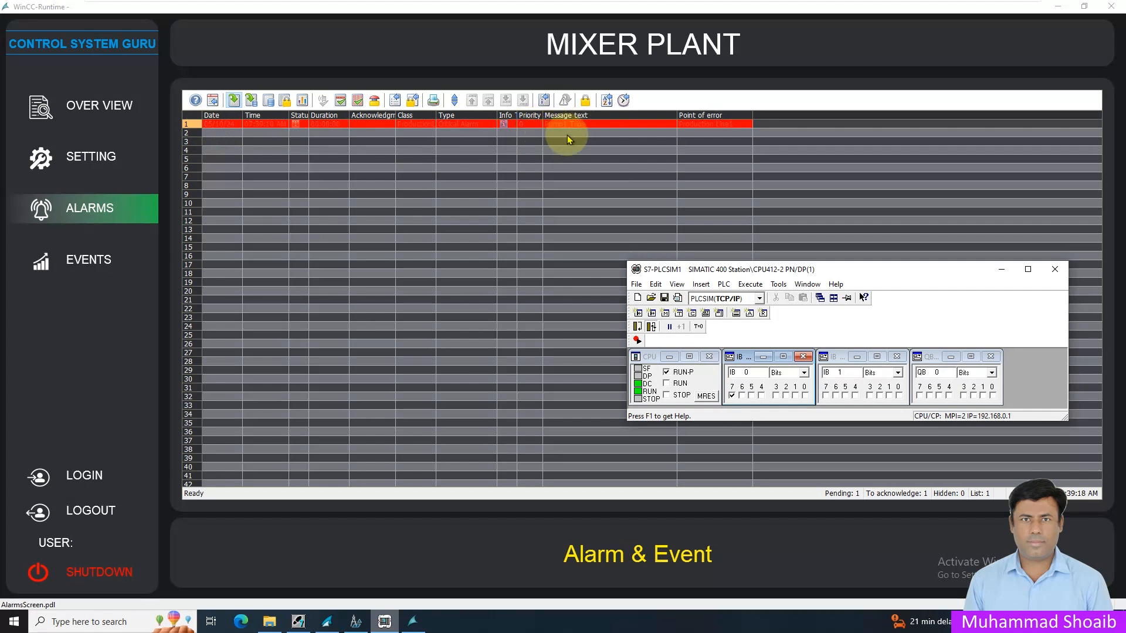
left_click(742, 397)
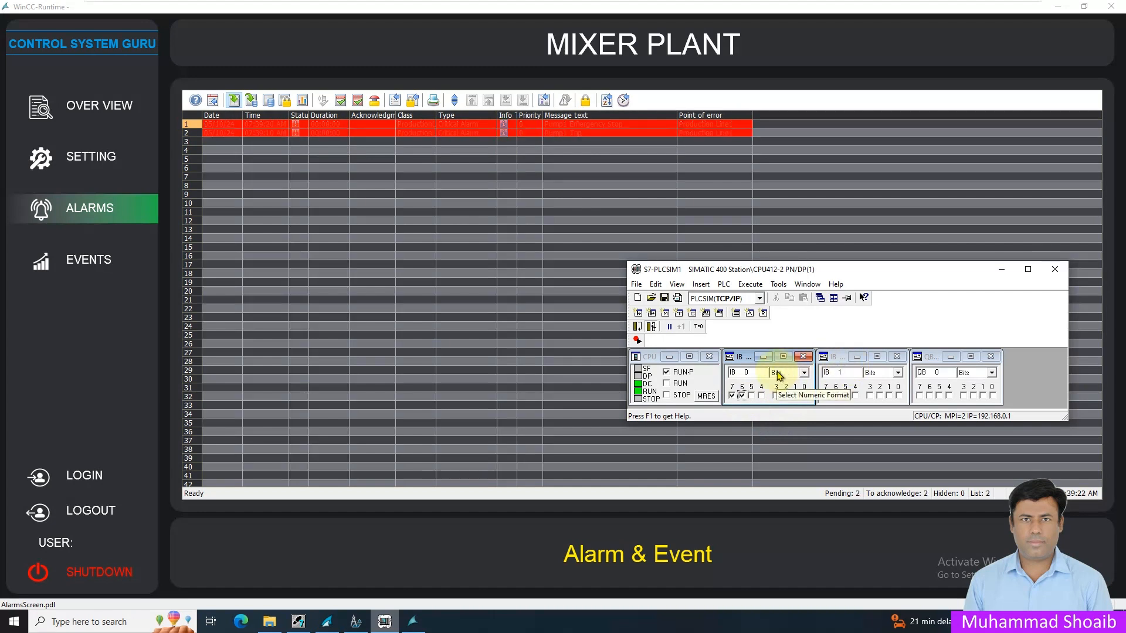
Turn bit 7 of IB 0 off, check the runtime alarm list, and turn the bit on again to retrigger the Pump1 trip.
left_click(742, 396)
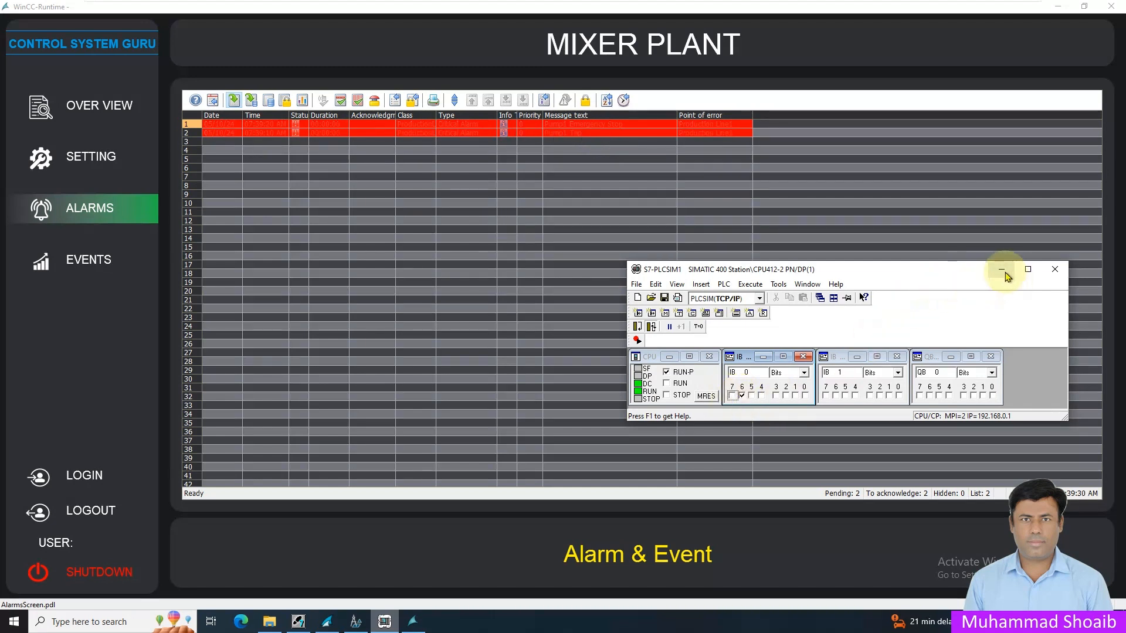
left_click(1001, 270)
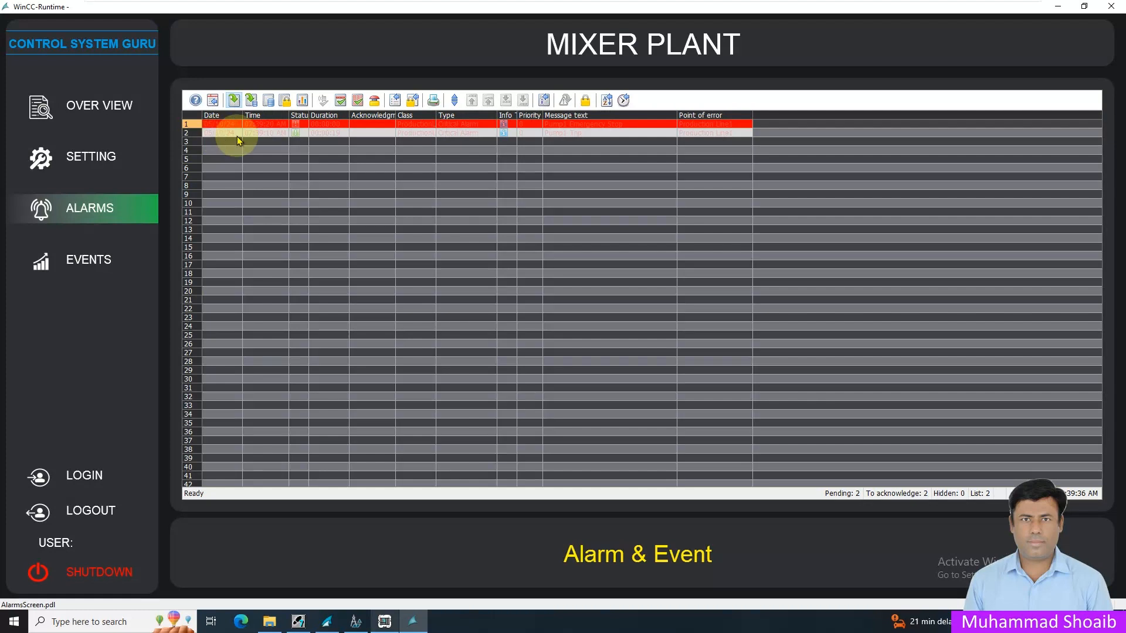
left_click(385, 623)
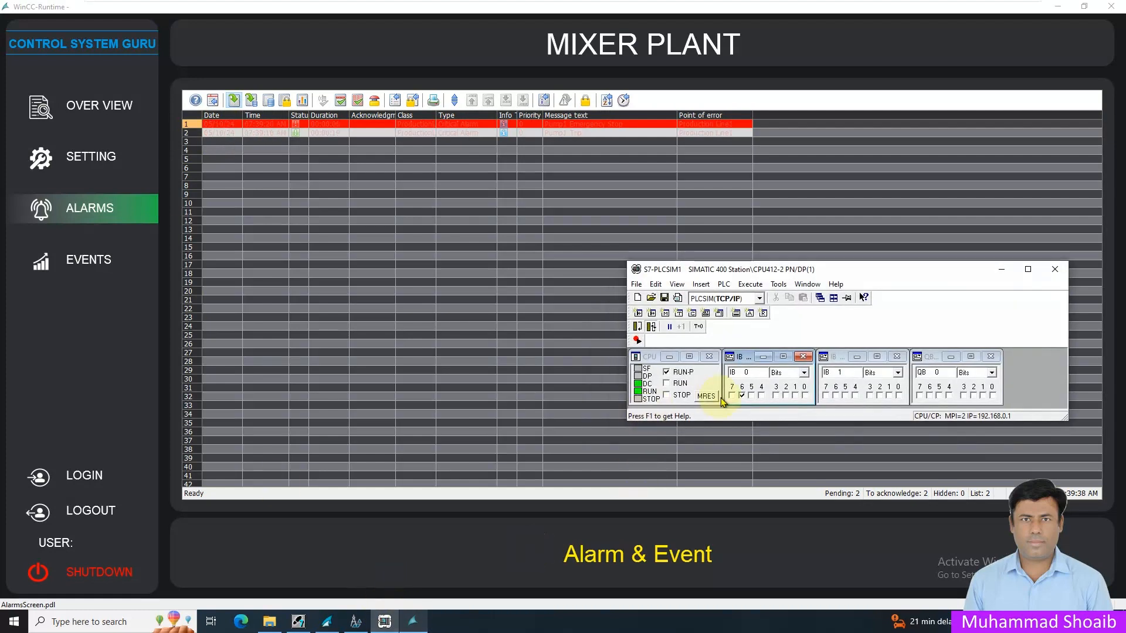
left_click(740, 395)
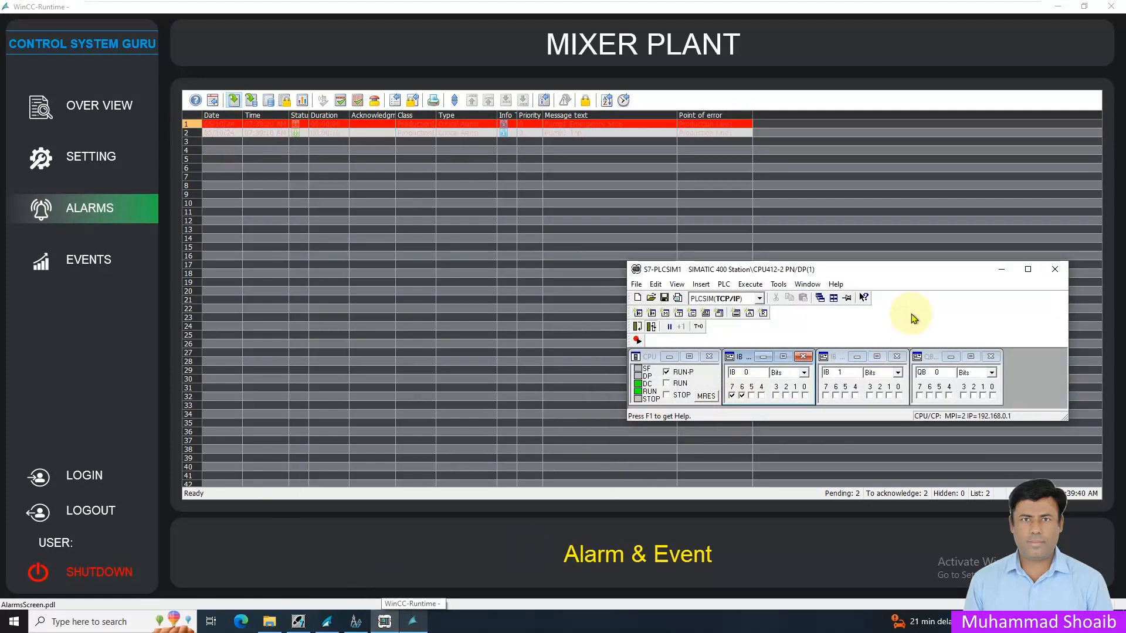
left_click(1002, 269)
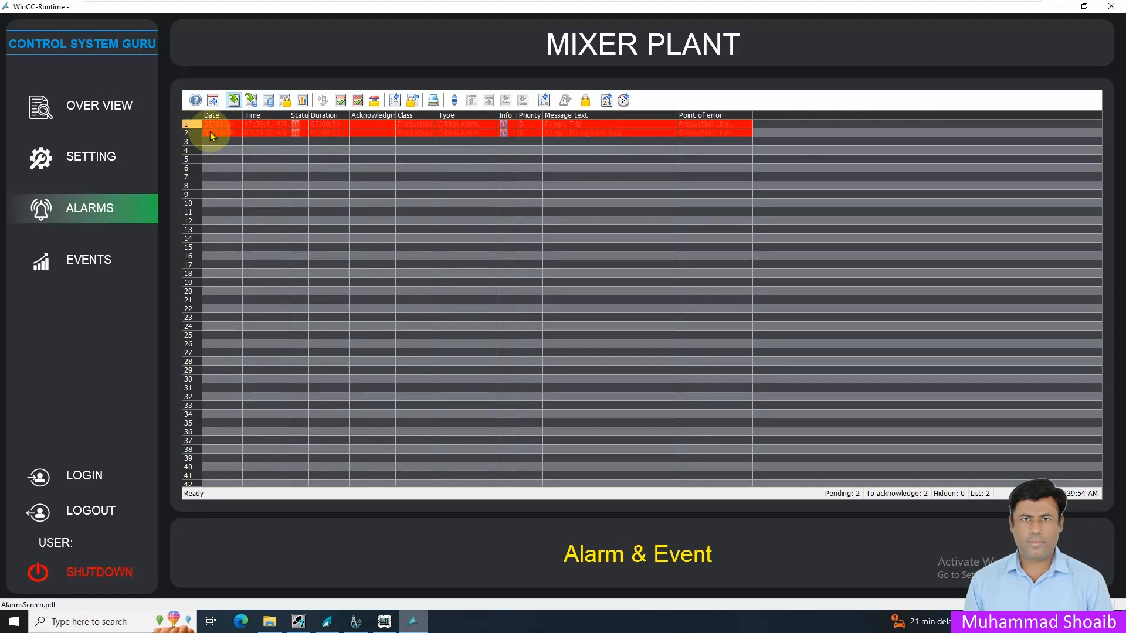
Enable line selection in the runtime alarm list and acknowledge only the Pump1 Emergency Stop alarm.
left_click(455, 103)
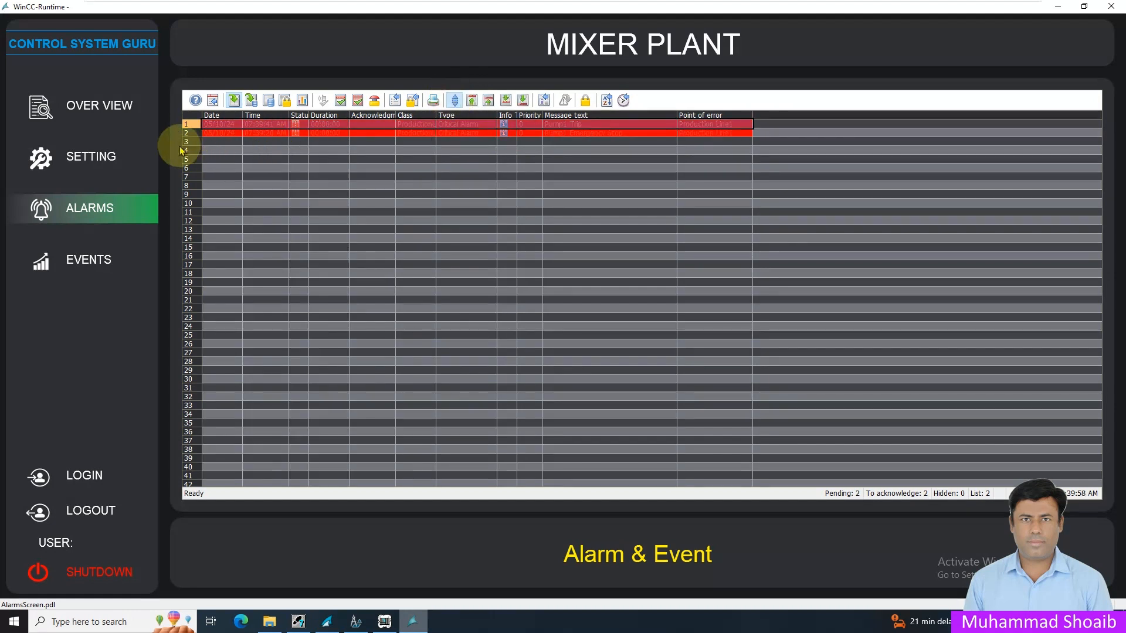
left_click(194, 134)
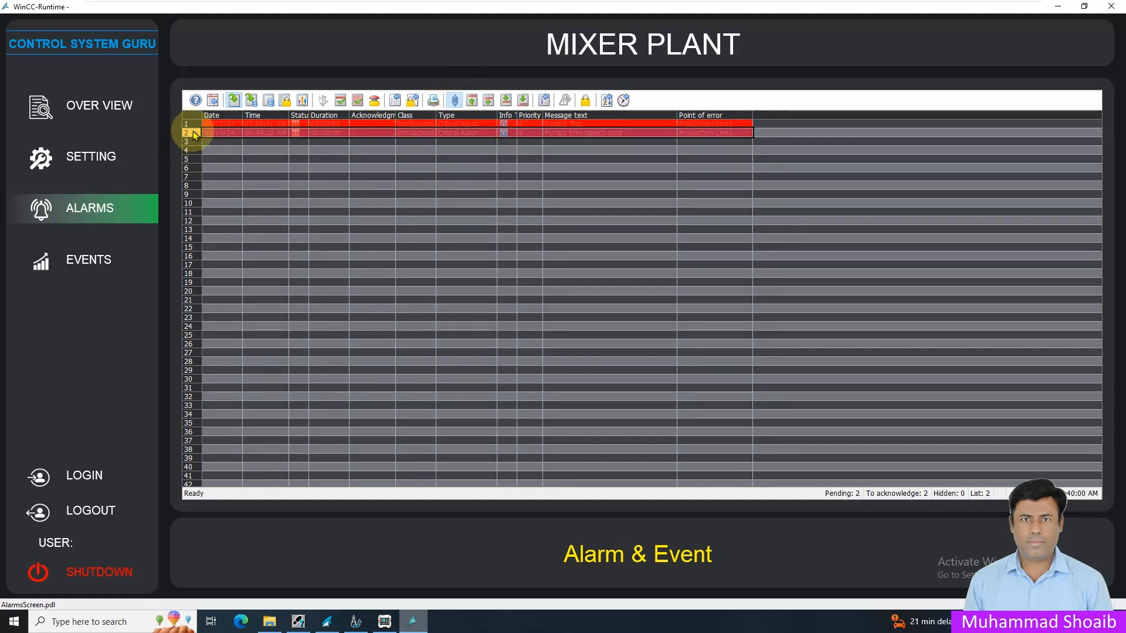
left_click(340, 102)
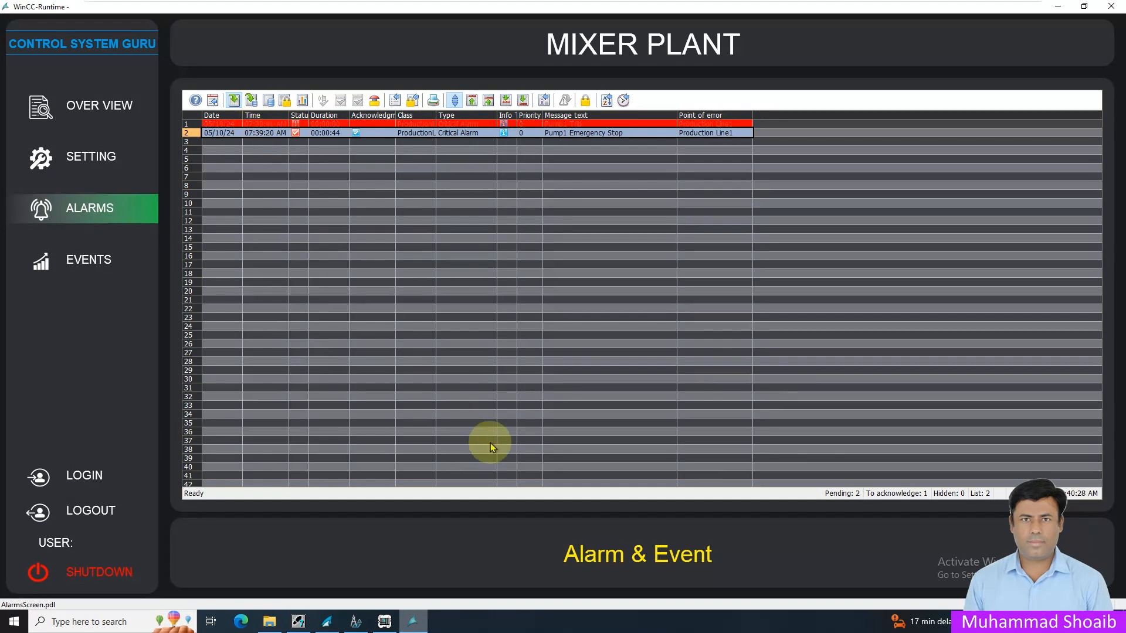
Turn on bits 0 and 1 of IB 1 in S7-PLCSIM to trigger the warning and information alarms, and return to the runtime.
left_click(385, 623)
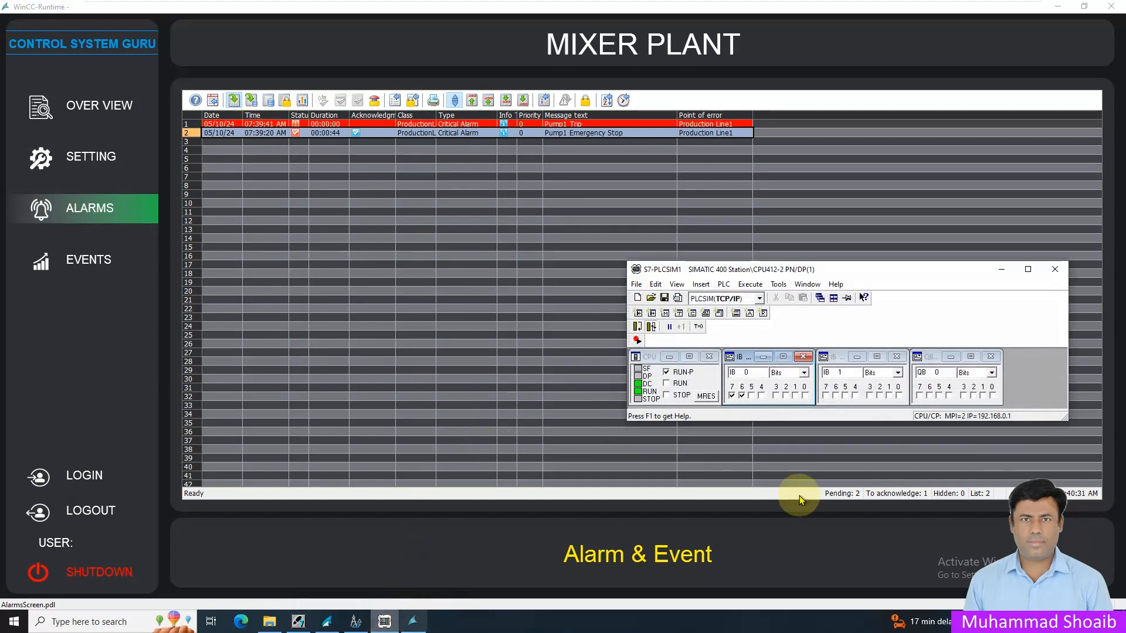
left_click(899, 397)
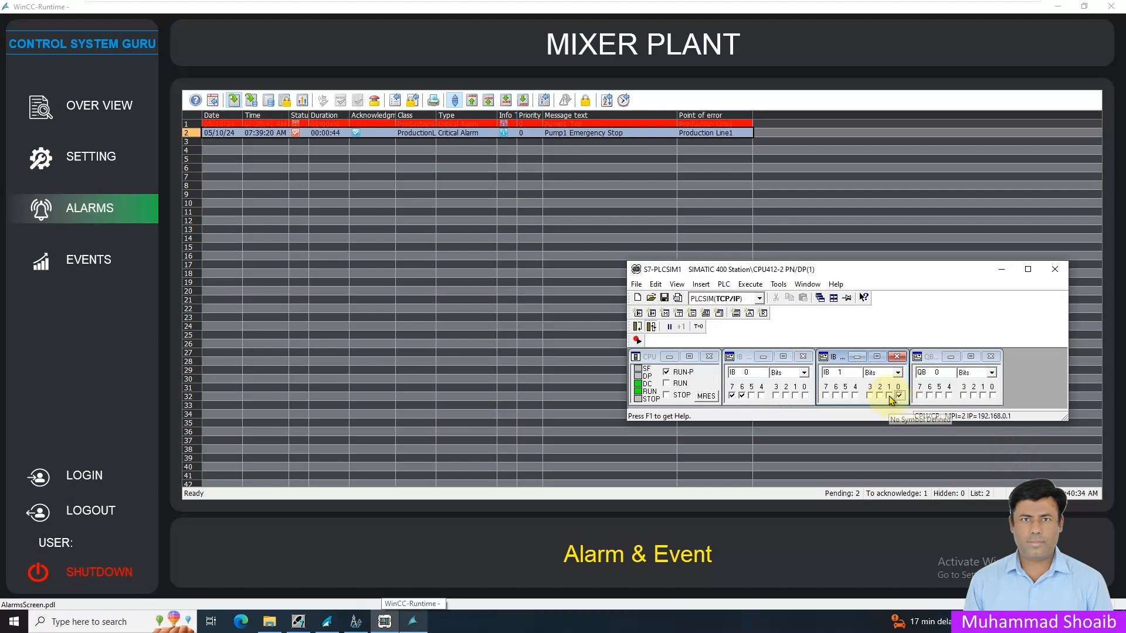
left_click(890, 396)
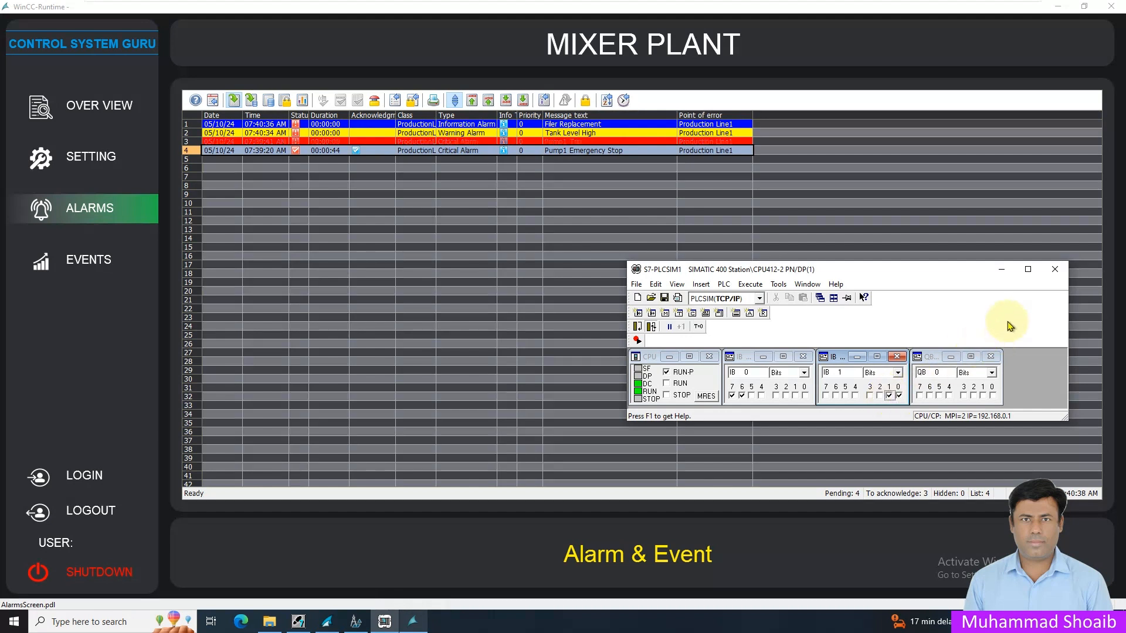
left_click(1000, 272)
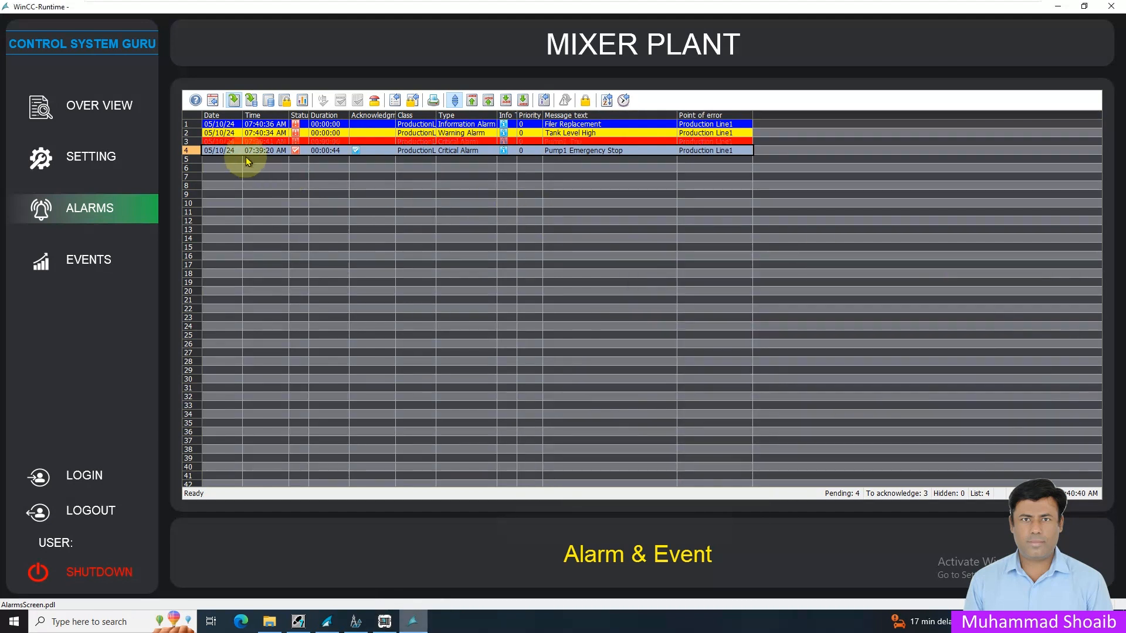